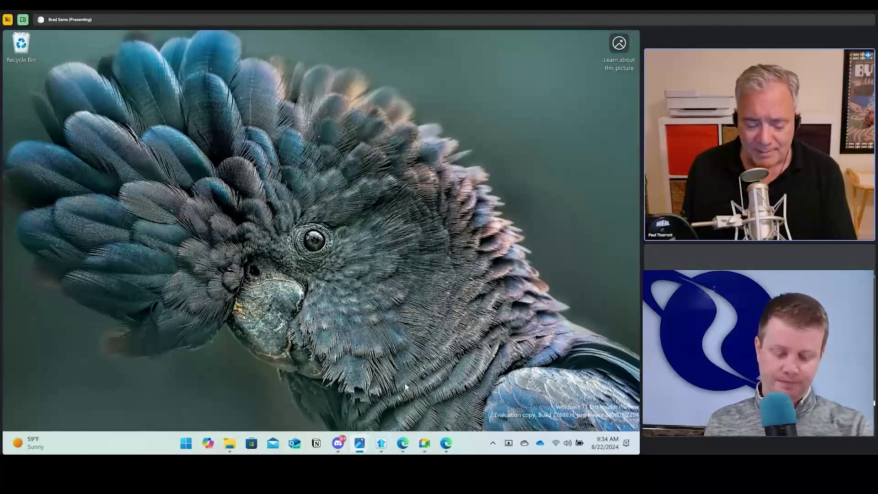
Open the Start11 settings window on its Start Menu page from the taskbar icon.
{"action": "mouse_move", "coordinate": [381, 447]}
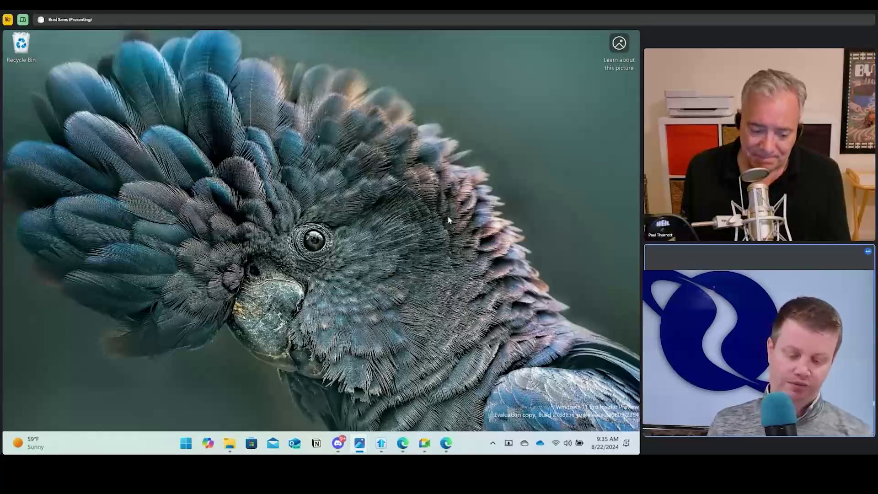
{"action": "left_click", "coordinate": [382, 443]}
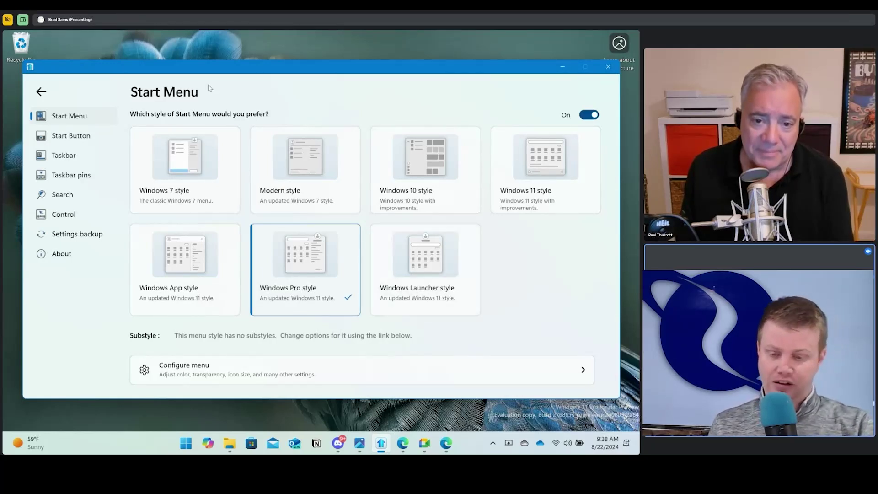
Preview the Windows 7 and Windows 10 Start menu styles, then reselect Windows Pro style.
{"action": "left_click", "coordinate": [182, 158]}
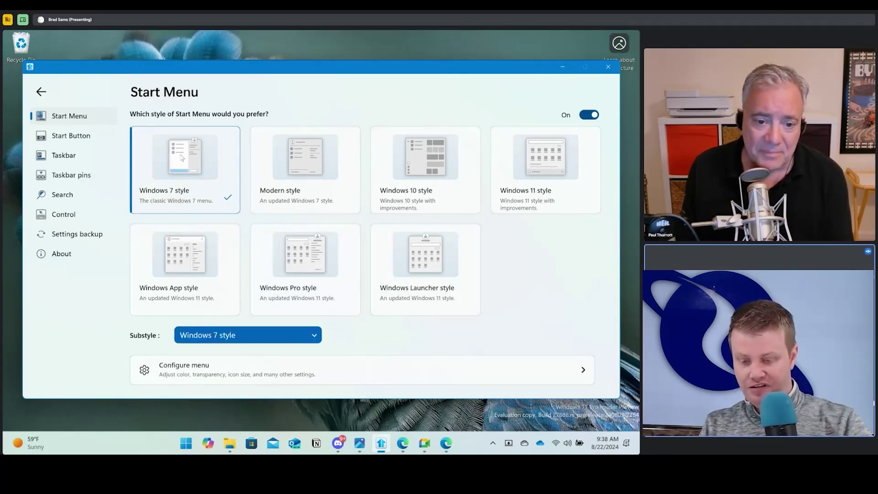
{"action": "key", "text": "super"}
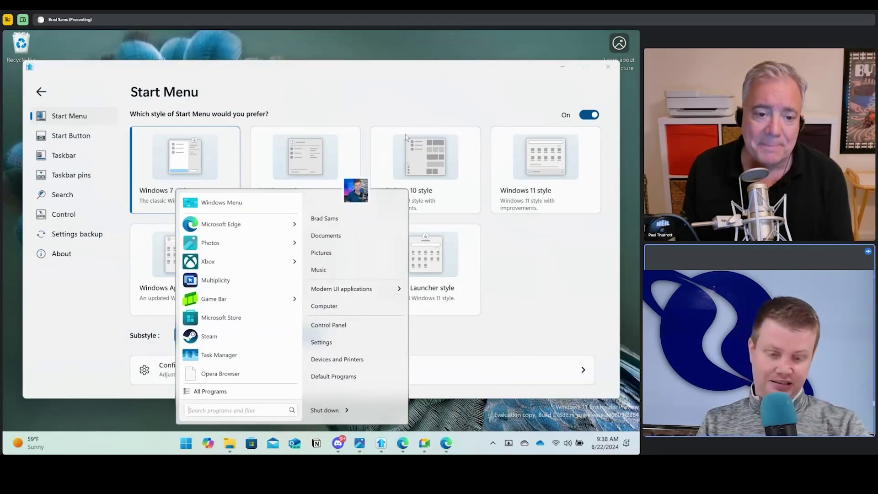
{"action": "left_click", "coordinate": [429, 150]}
{"action": "key", "text": "super"}
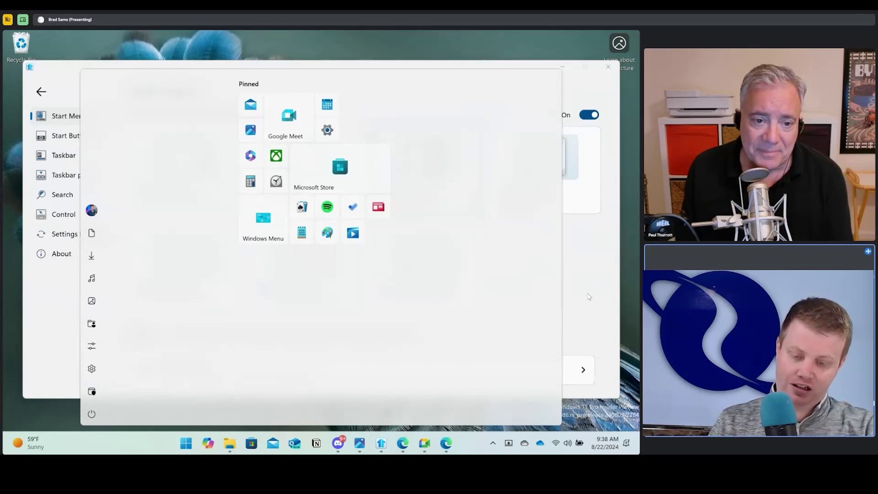
{"action": "left_click", "coordinate": [589, 297]}
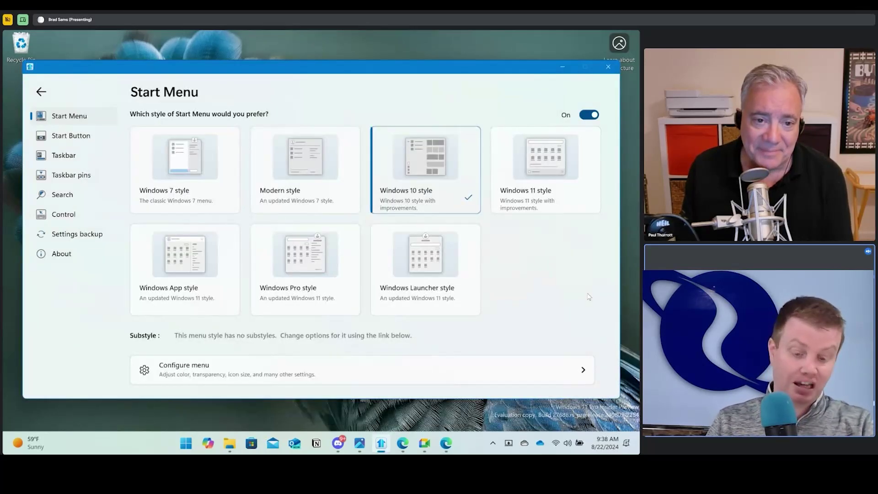
{"action": "left_click", "coordinate": [304, 270]}
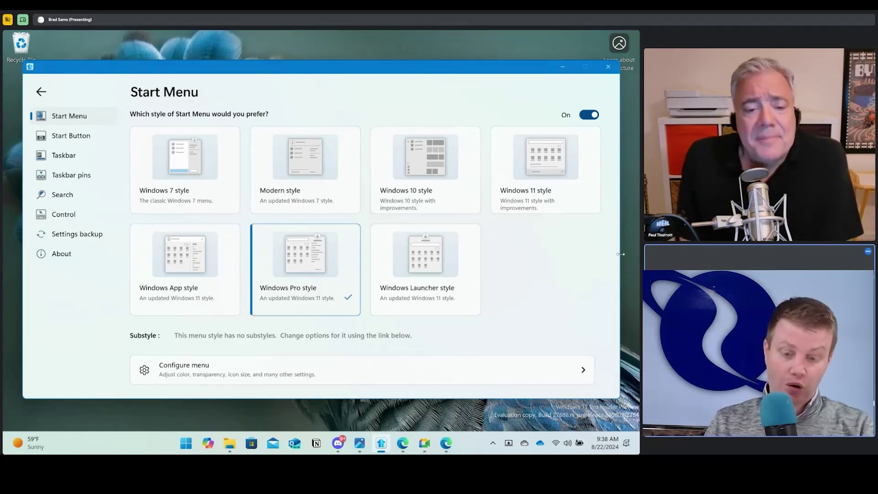
{"action": "key", "text": "super"}
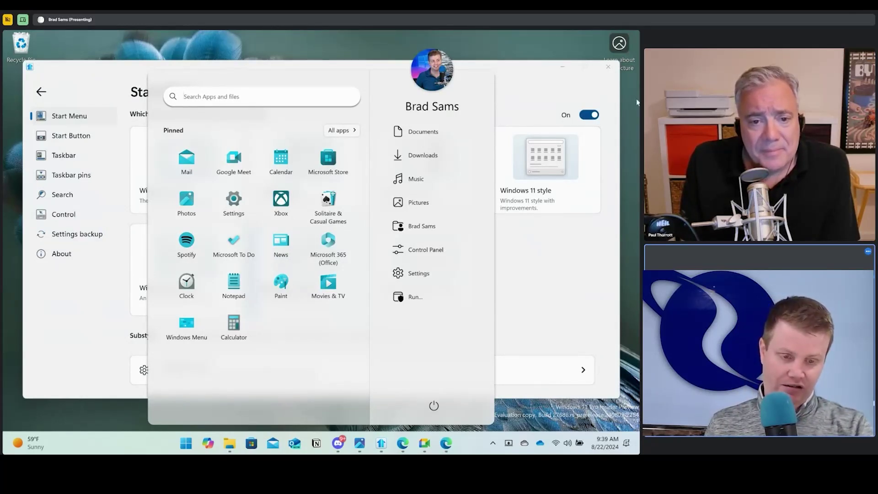
Minimize the settings, open the Pro-style Start menu, and right-click the pinned group for options.
{"action": "left_click", "coordinate": [563, 70]}
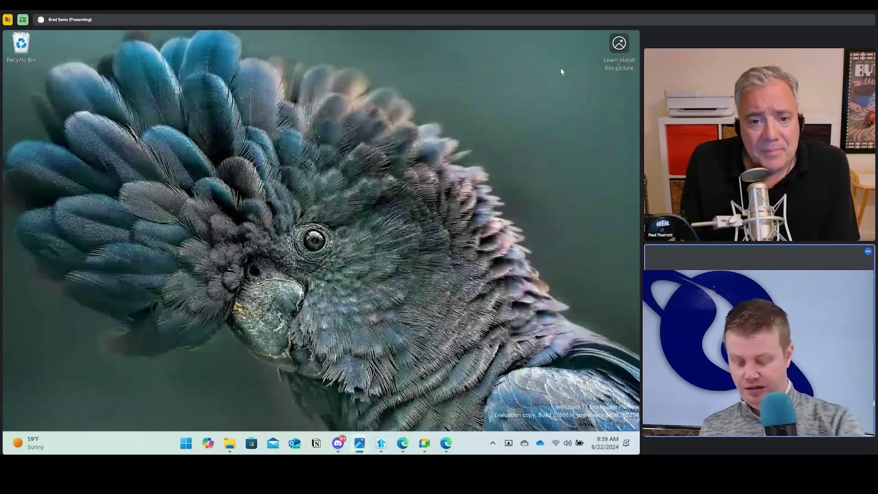
{"action": "key", "text": "super"}
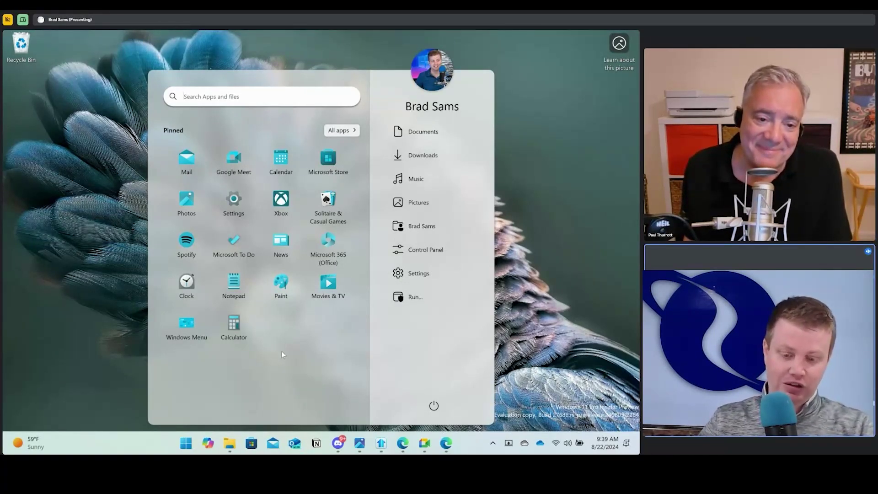
{"action": "right_click", "coordinate": [270, 325]}
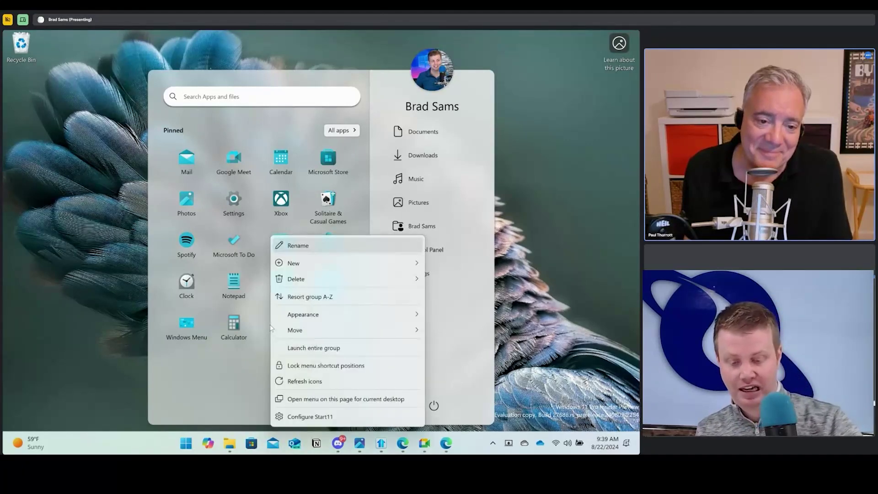
Apply green icon tinting to the pinned group via Appearance > Icon tinting.
{"action": "mouse_move", "coordinate": [306, 323]}
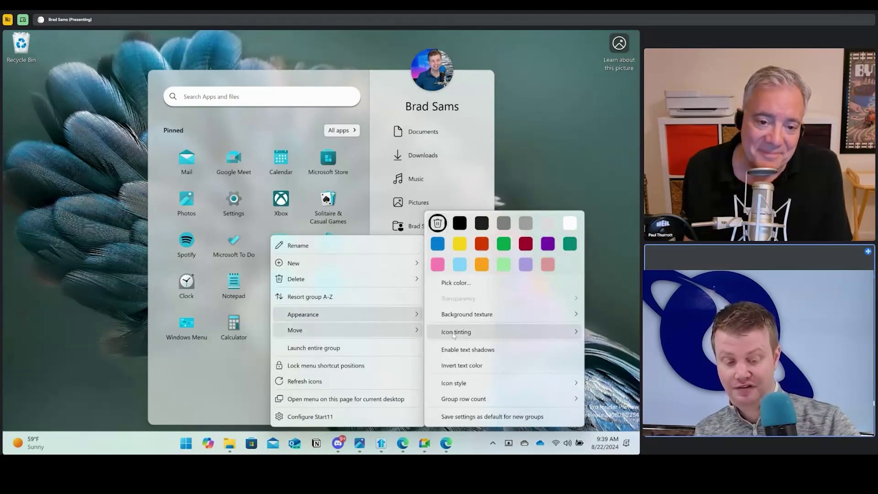
{"action": "mouse_move", "coordinate": [457, 334]}
{"action": "left_click", "coordinate": [374, 331]}
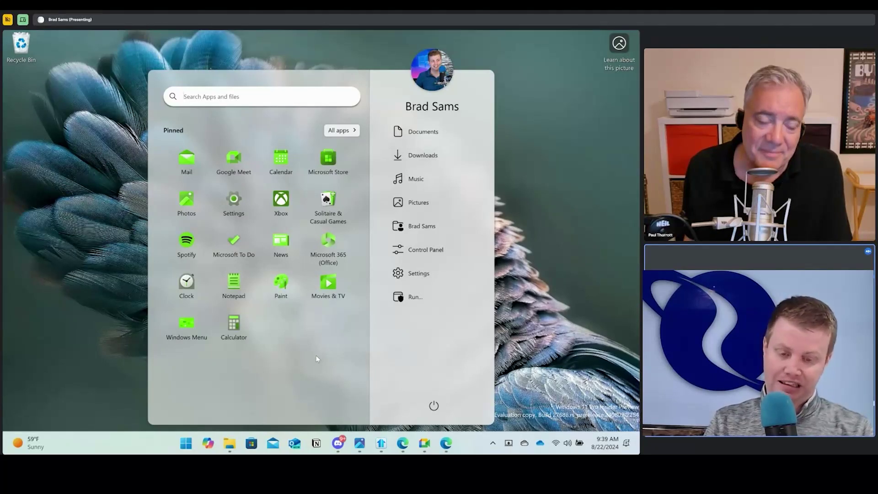
Search the Start menu for 'power', clear it, then right-click the empty area below pinned apps.
{"action": "left_click", "coordinate": [269, 99]}
{"action": "type", "text": "pow"}
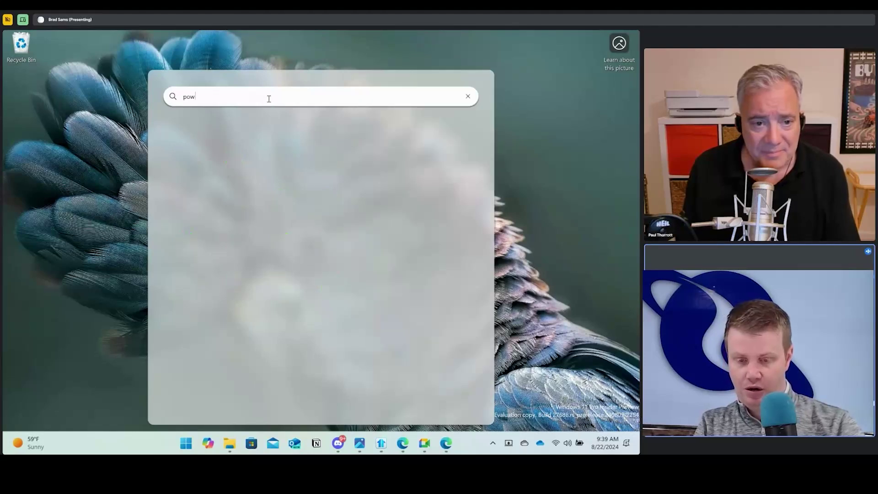
{"action": "type", "text": "er"}
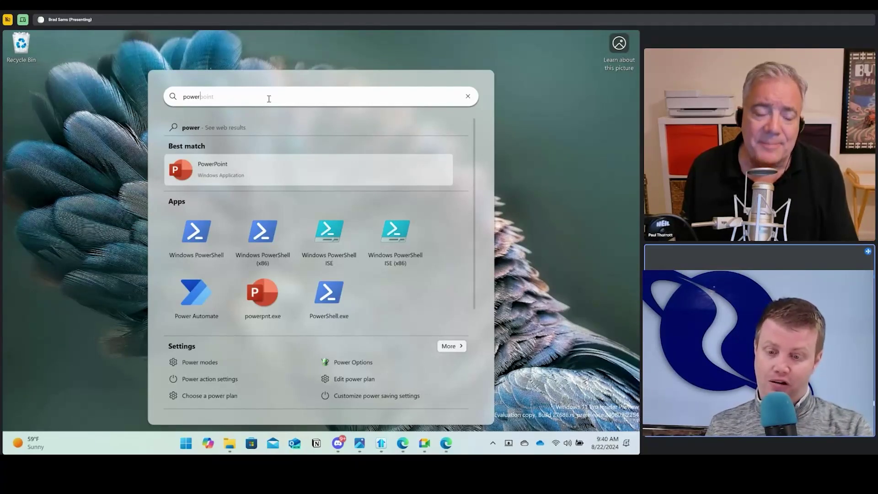
{"action": "key", "text": "BackSpace"}
{"action": "key", "text": "BackSpace"}
{"action": "key", "text": "BackSpace"}
{"action": "key", "text": "BackSpace"}
{"action": "key", "text": "BackSpace"}
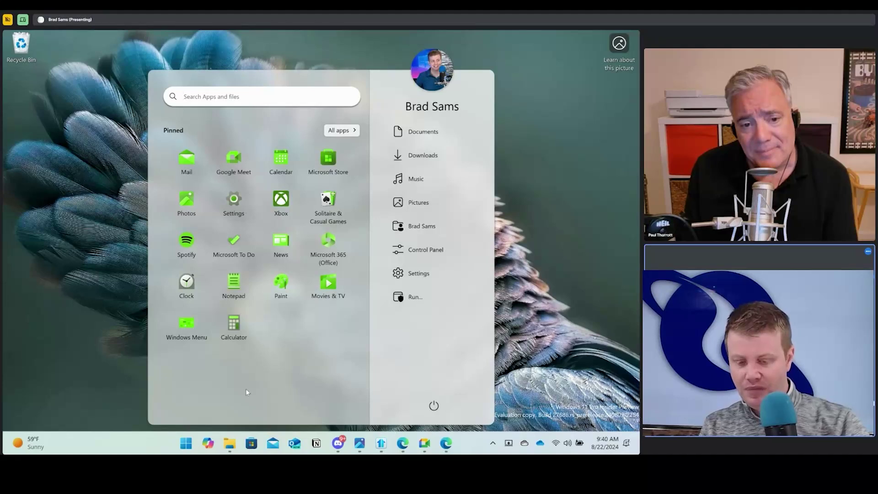
{"action": "right_click", "coordinate": [222, 377]}
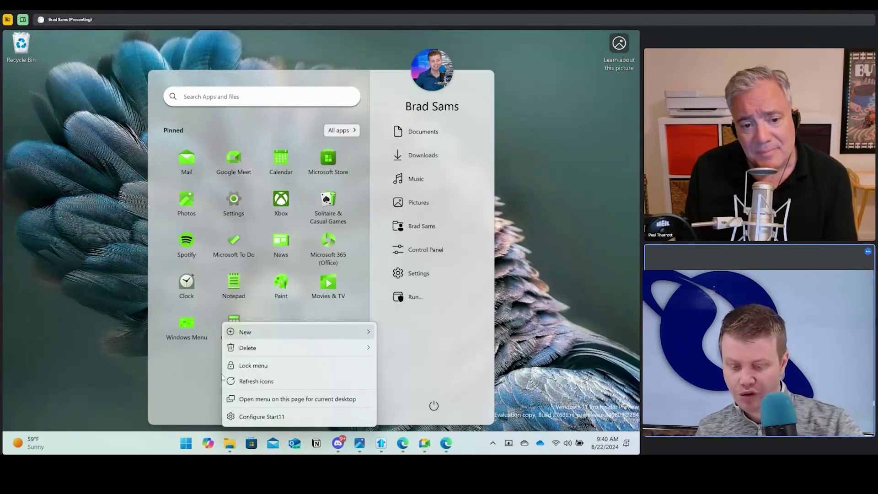
Add a new empty group to the Start menu.
{"action": "mouse_move", "coordinate": [284, 328]}
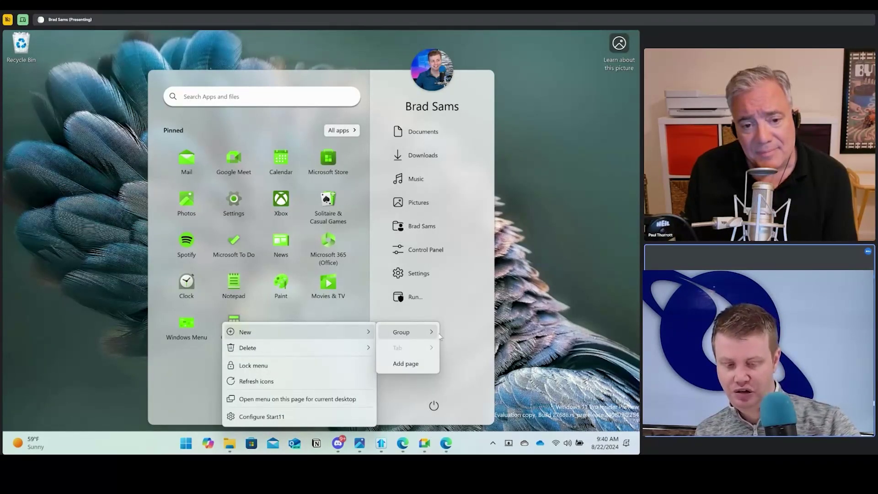
{"action": "mouse_move", "coordinate": [424, 331]}
{"action": "left_click", "coordinate": [459, 334]}
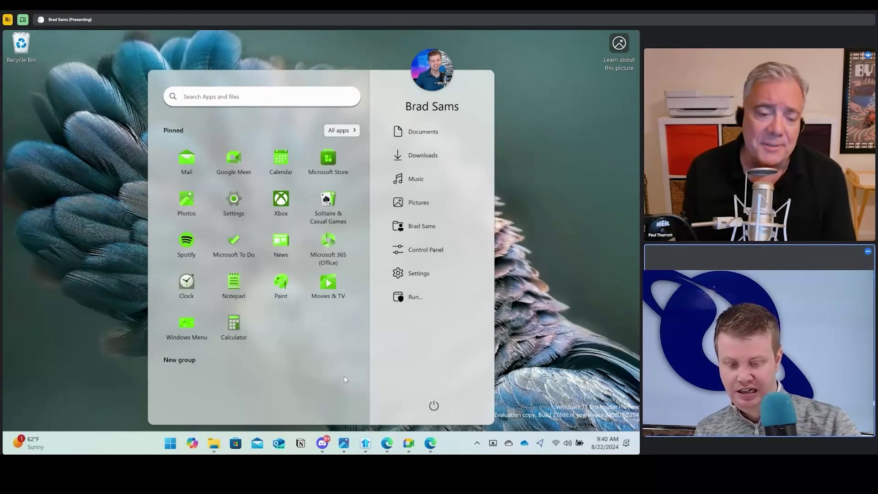
Add the Recent searches folder as a tab and switch to it.
{"action": "right_click", "coordinate": [343, 359]}
{"action": "mouse_move", "coordinate": [412, 337]}
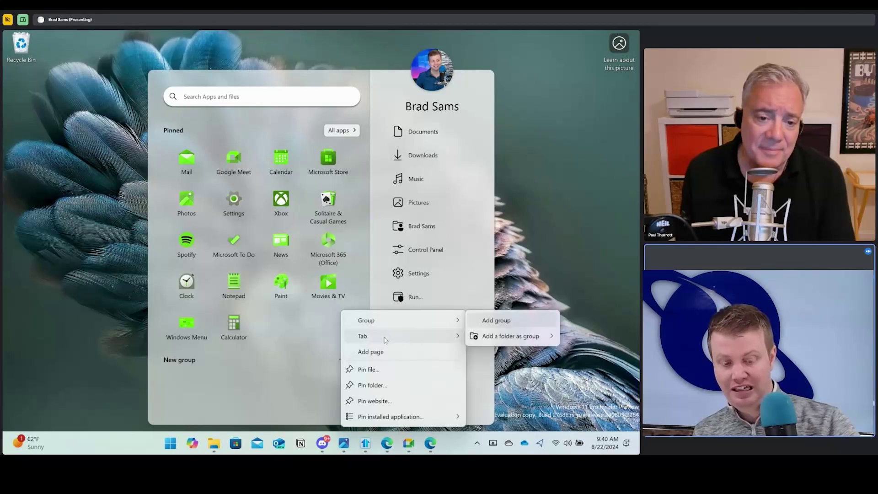
{"action": "mouse_move", "coordinate": [516, 353]}
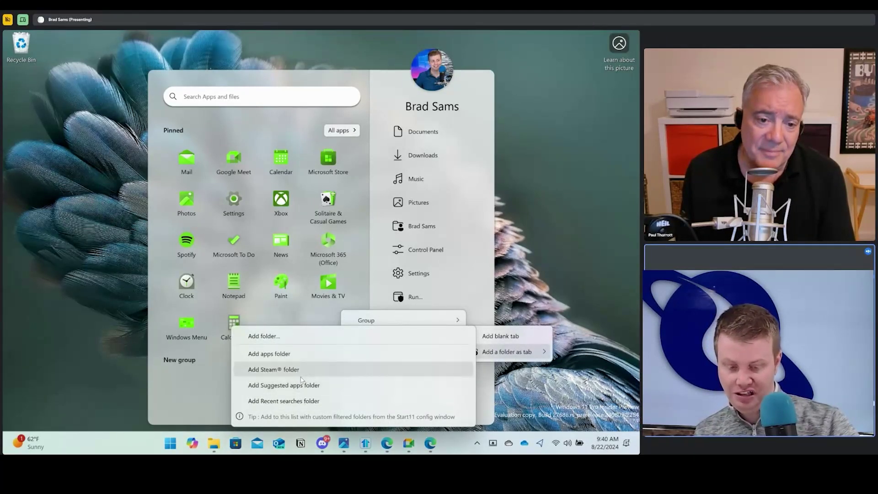
{"action": "left_click", "coordinate": [300, 401]}
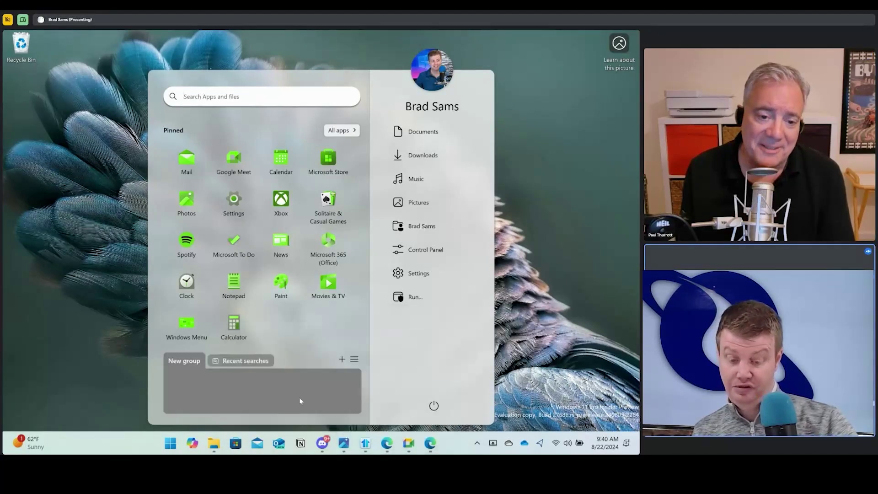
{"action": "left_click", "coordinate": [260, 362]}
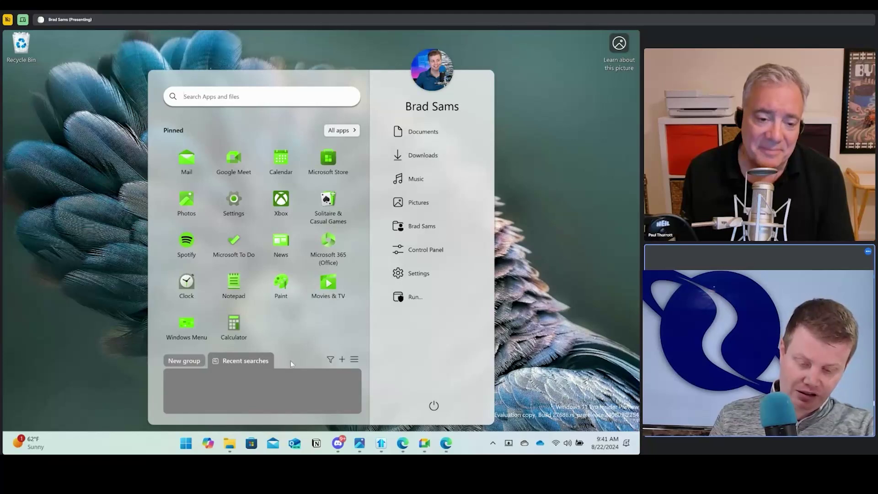
Dismiss the add-item options and reopen the Start11 settings window.
{"action": "left_click", "coordinate": [342, 360]}
{"action": "mouse_move", "coordinate": [366, 386]}
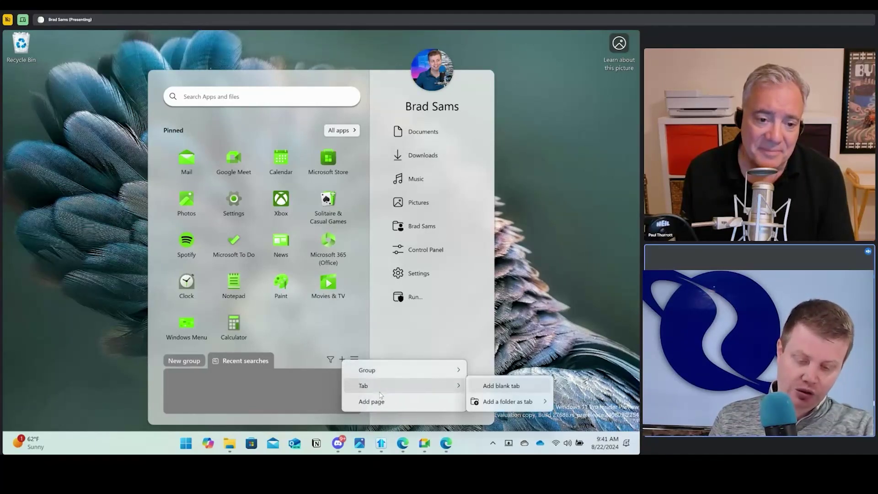
{"action": "key", "text": "Escape"}
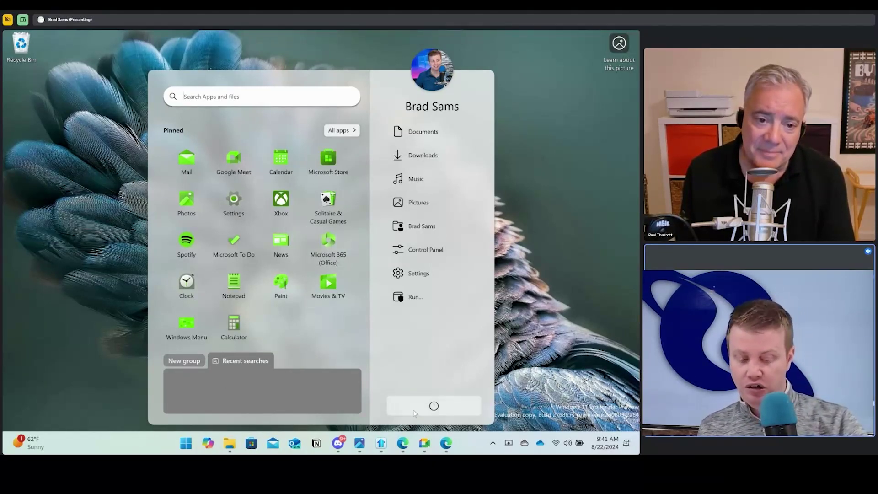
{"action": "left_click", "coordinate": [380, 449]}
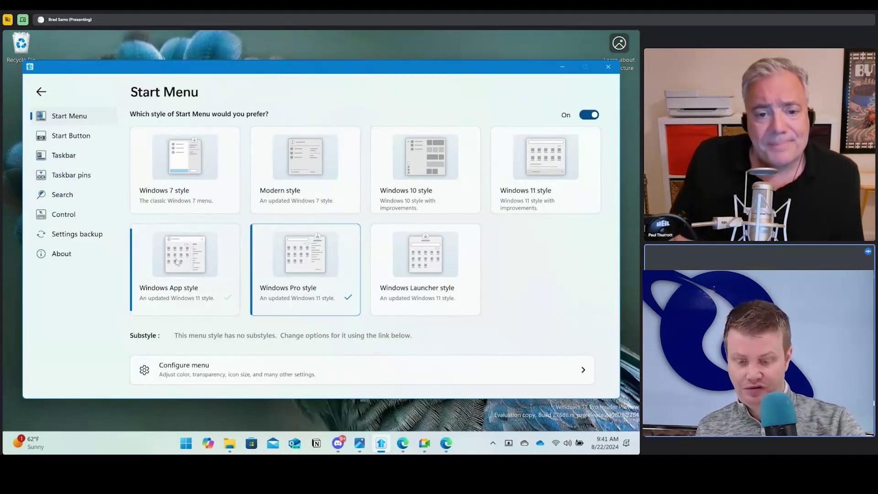
Select Windows App style, preview the Start menu, and drag its corner to make it taller.
{"action": "left_click", "coordinate": [192, 270]}
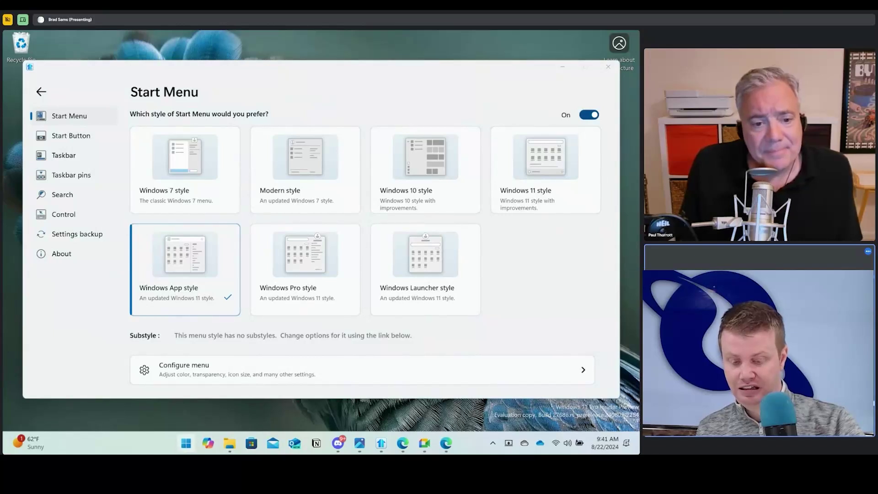
{"action": "left_click", "coordinate": [177, 450]}
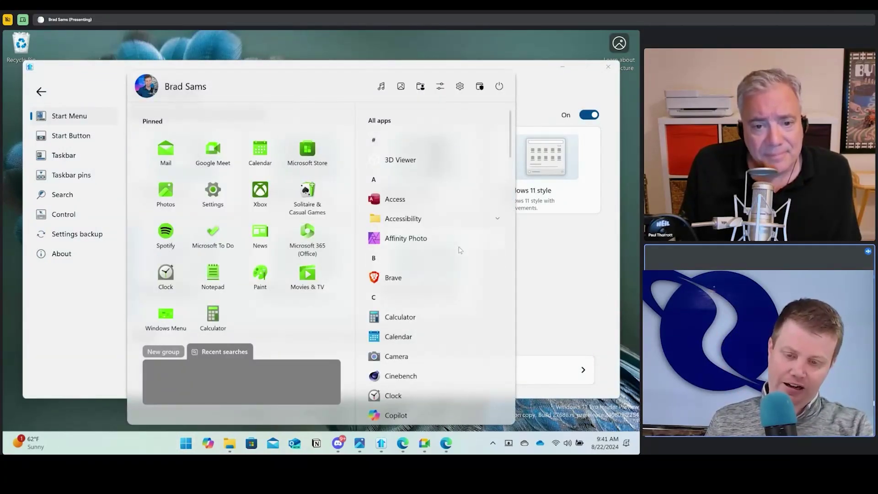
{"action": "scroll", "coordinate": [460, 251], "scroll_direction": "down", "scroll_amount": 2}
{"action": "scroll", "coordinate": [460, 250], "scroll_direction": "up", "scroll_amount": 2}
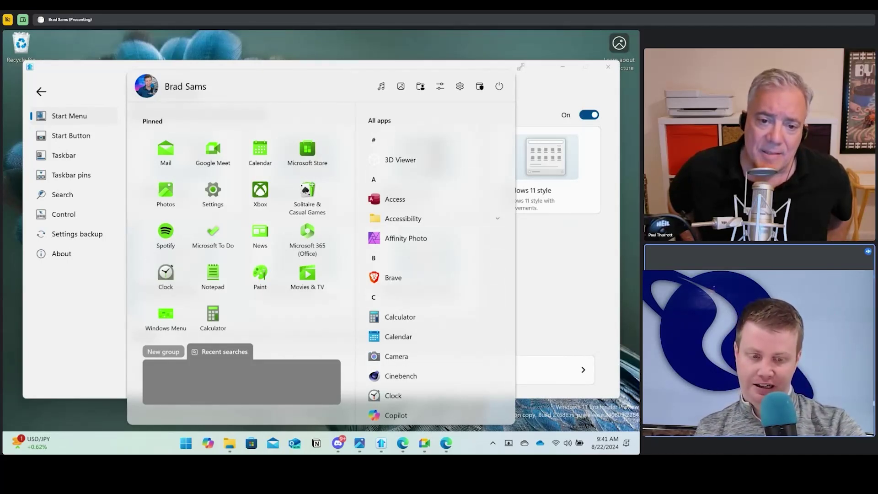
{"action": "left_click_drag", "start_coordinate": [516, 68], "coordinate": [515, 138]}
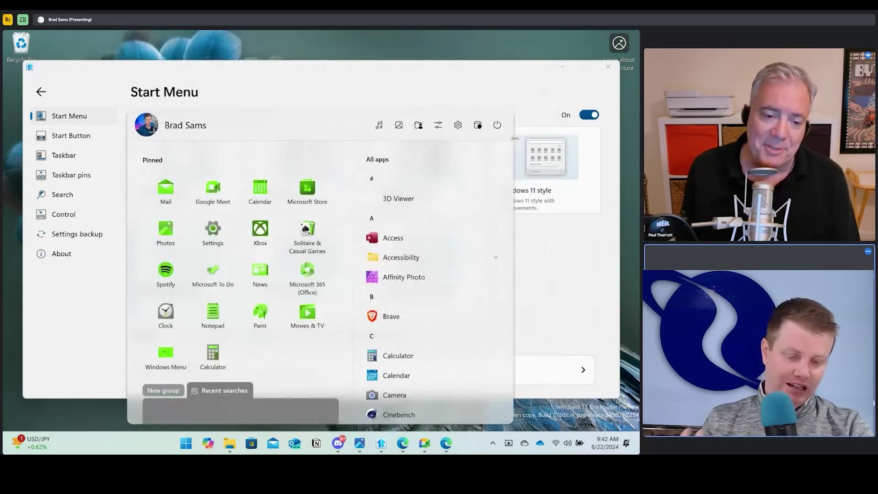
Switch to Windows Launcher style and resize its pinned apps grid in the preview.
{"action": "left_click", "coordinate": [531, 264]}
{"action": "left_click", "coordinate": [443, 264]}
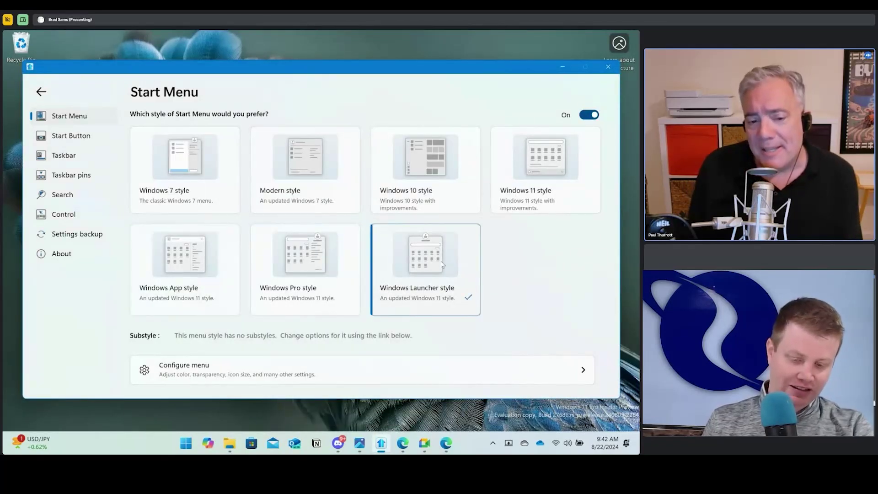
{"action": "left_click", "coordinate": [187, 444]}
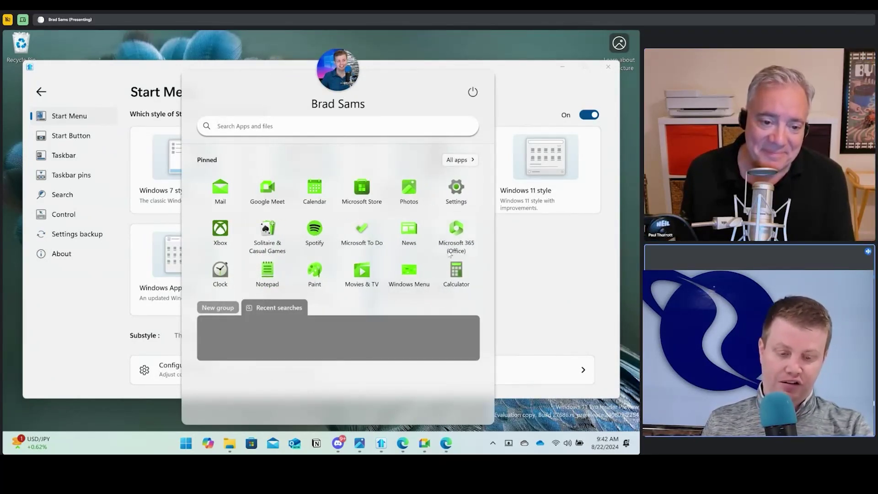
{"action": "left_click_drag", "start_coordinate": [450, 255], "coordinate": [430, 256]}
Close the preview, revert to Windows Pro style, and view the Settings backup page.
{"action": "left_click", "coordinate": [569, 247]}
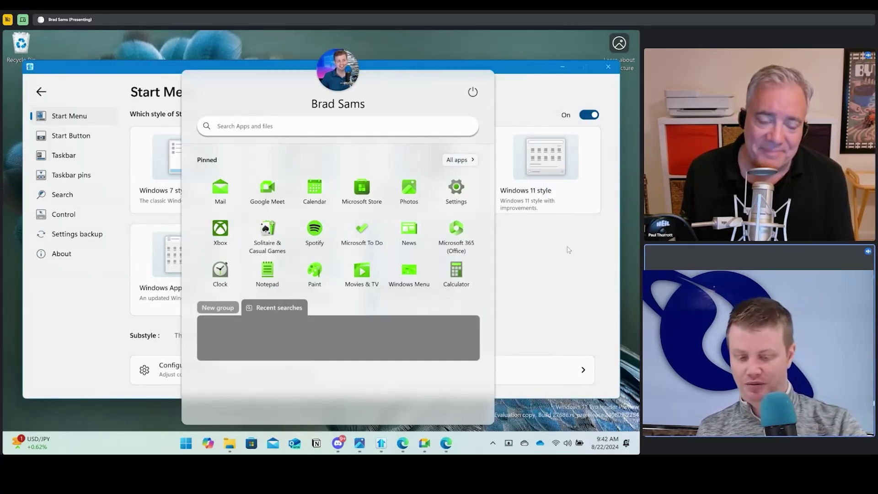
{"action": "left_click", "coordinate": [293, 288]}
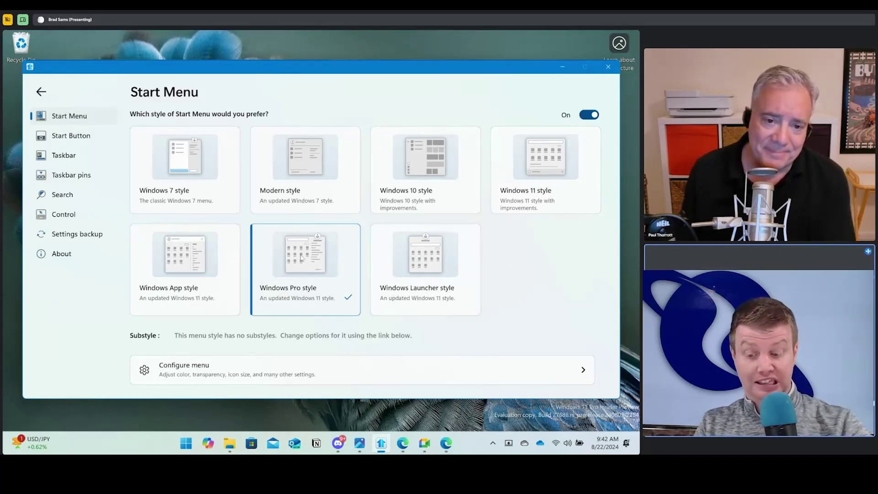
{"action": "left_click", "coordinate": [77, 234]}
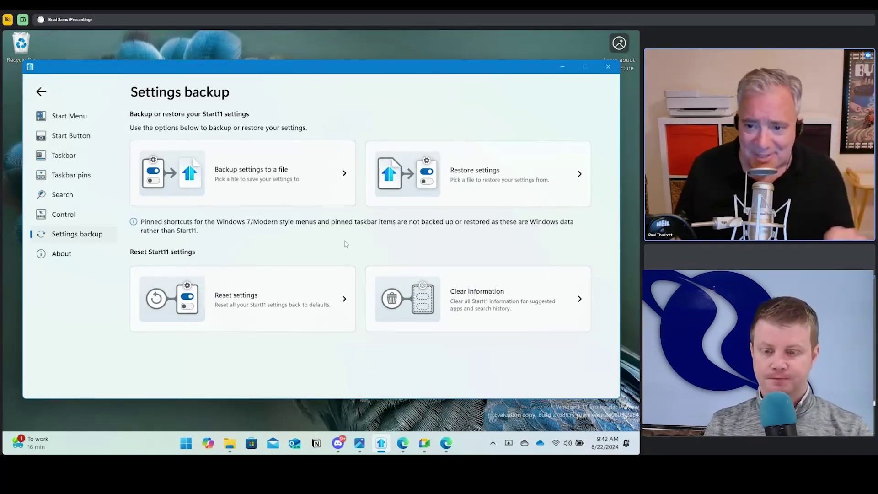
{"action": "left_click", "coordinate": [184, 444]}
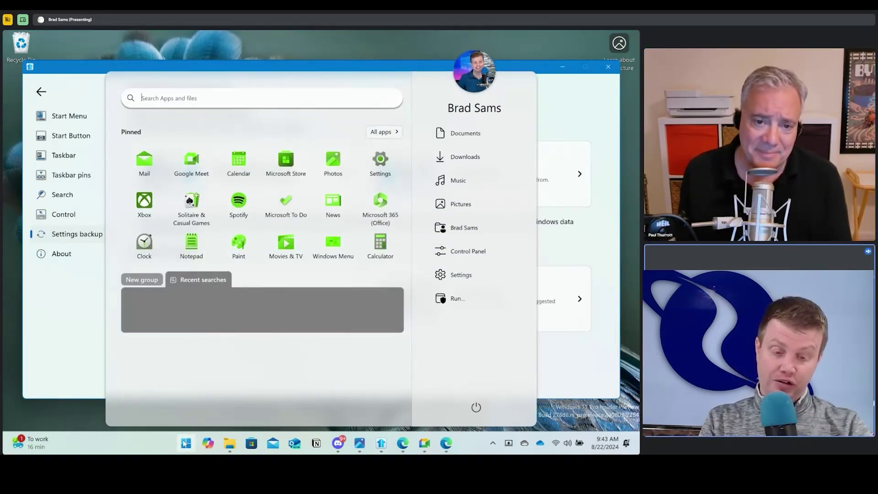
{"action": "left_click", "coordinate": [185, 444]}
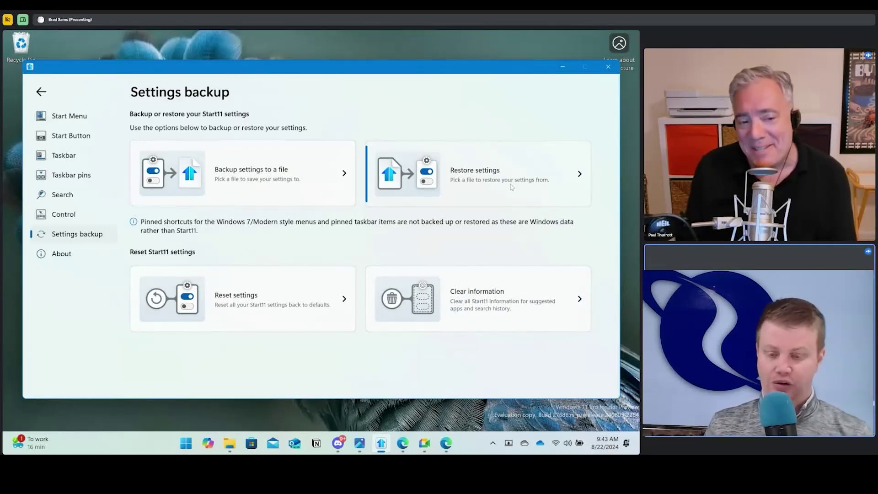
Pin the Downloads folder to the taskbar from the Taskbar pins page.
{"action": "left_click", "coordinate": [66, 177]}
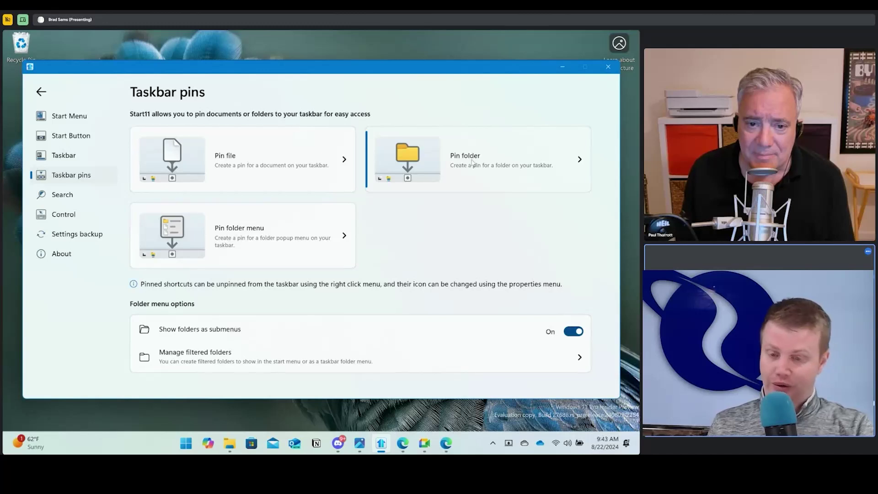
{"action": "left_click", "coordinate": [472, 162]}
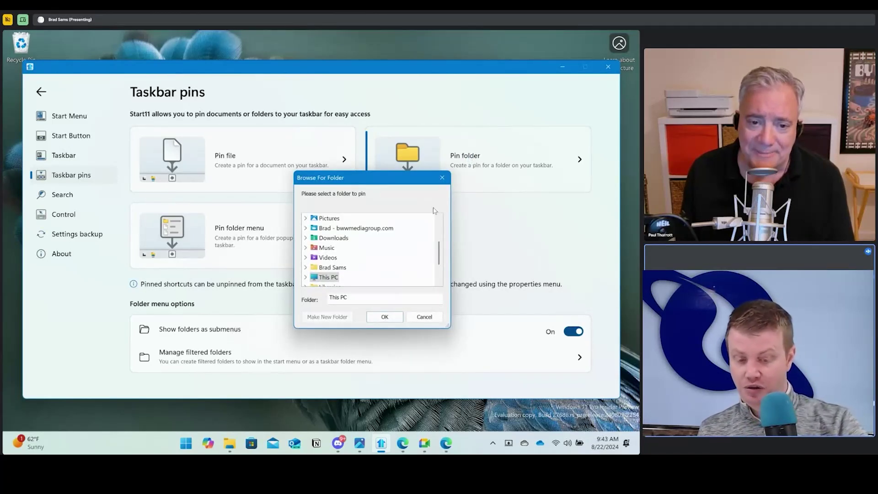
{"action": "double_click", "coordinate": [334, 238]}
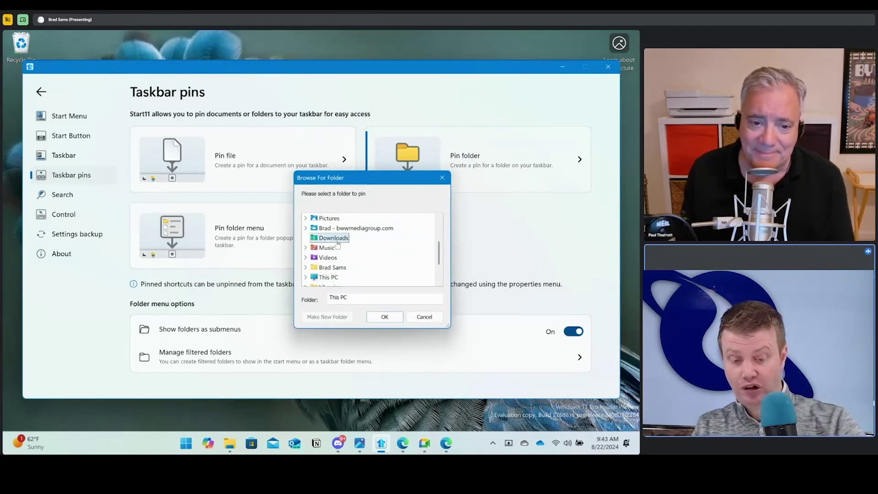
{"action": "left_click", "coordinate": [384, 317]}
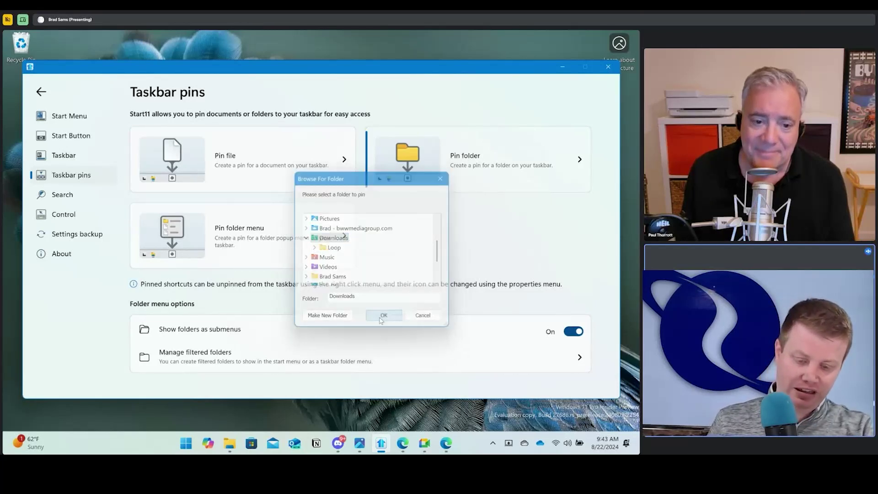
{"action": "left_click", "coordinate": [342, 276]}
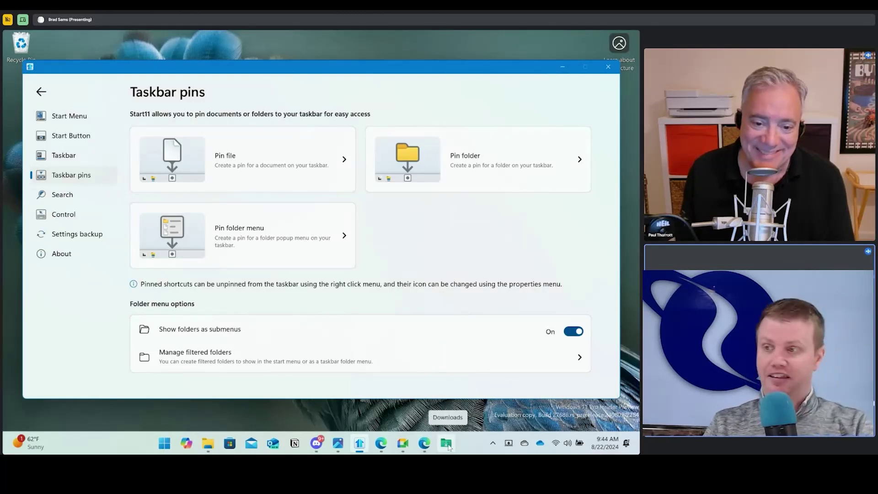
{"action": "left_click", "coordinate": [446, 443]}
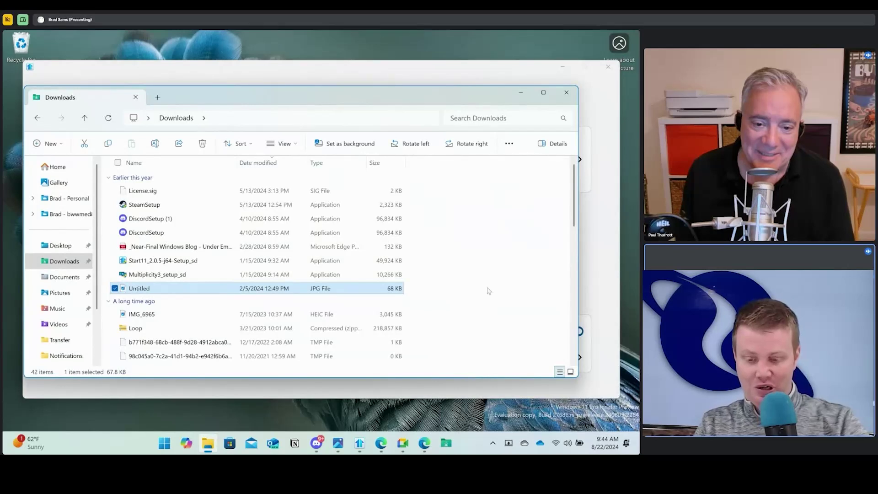
{"action": "left_click", "coordinate": [567, 93]}
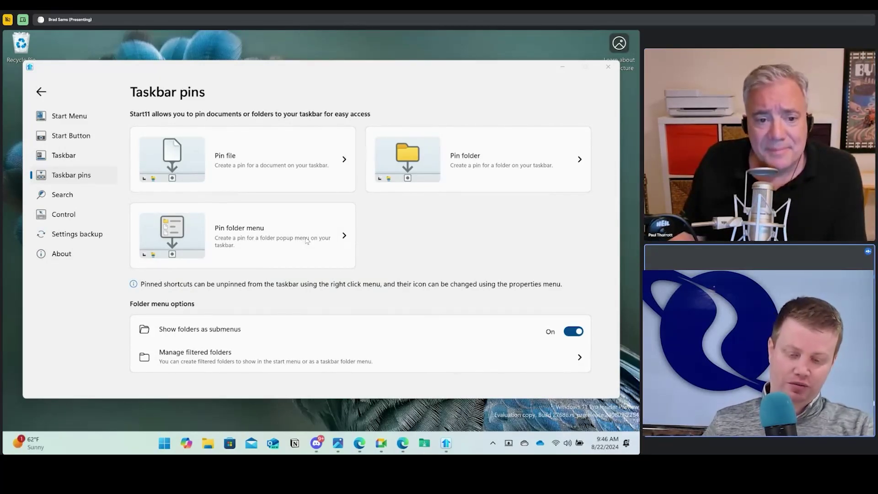
Pin Documents to the taskbar as a popup folder menu, then open and close it to test.
{"action": "left_click", "coordinate": [306, 241]}
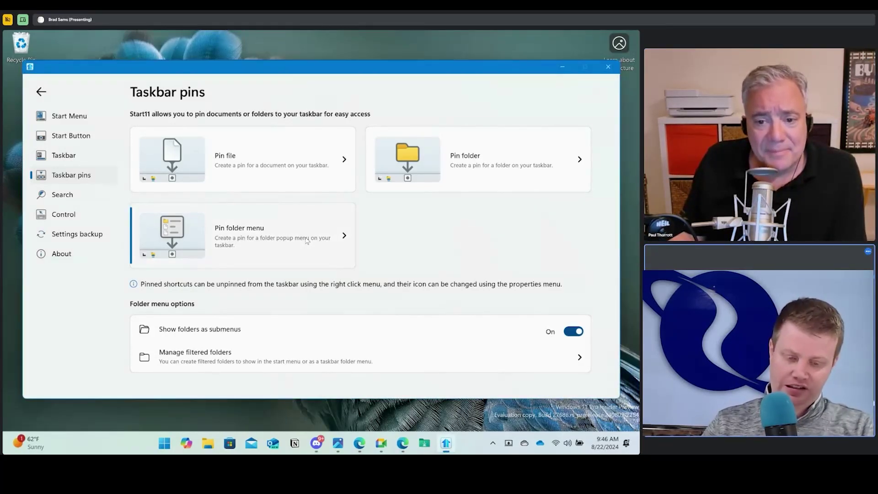
{"action": "left_click", "coordinate": [390, 211]}
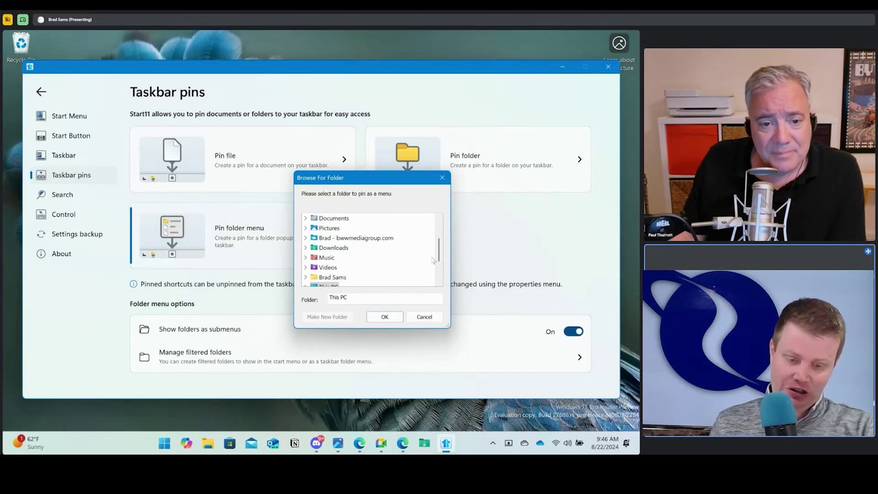
{"action": "scroll", "coordinate": [443, 254], "scroll_direction": "up", "scroll_amount": 2}
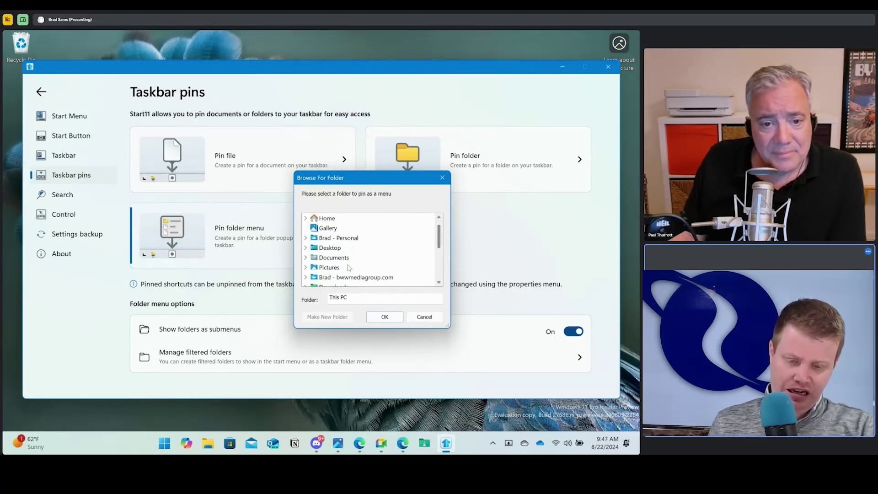
{"action": "left_click", "coordinate": [341, 259]}
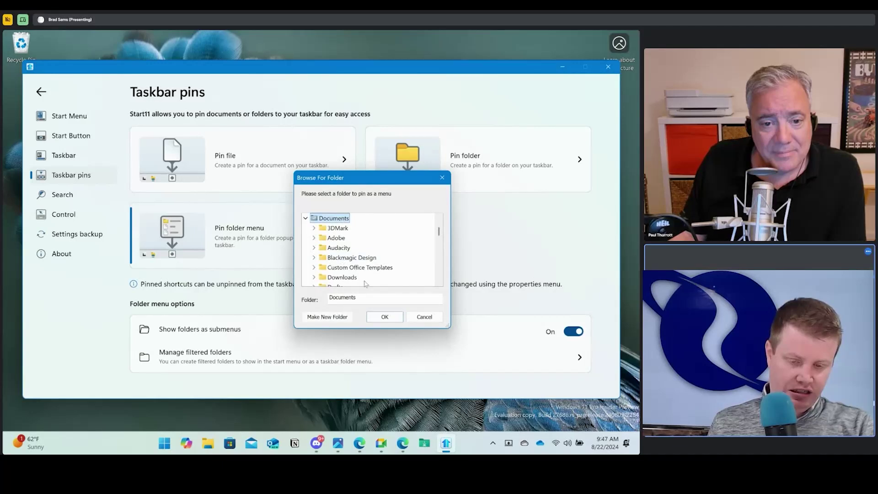
{"action": "left_click", "coordinate": [386, 317]}
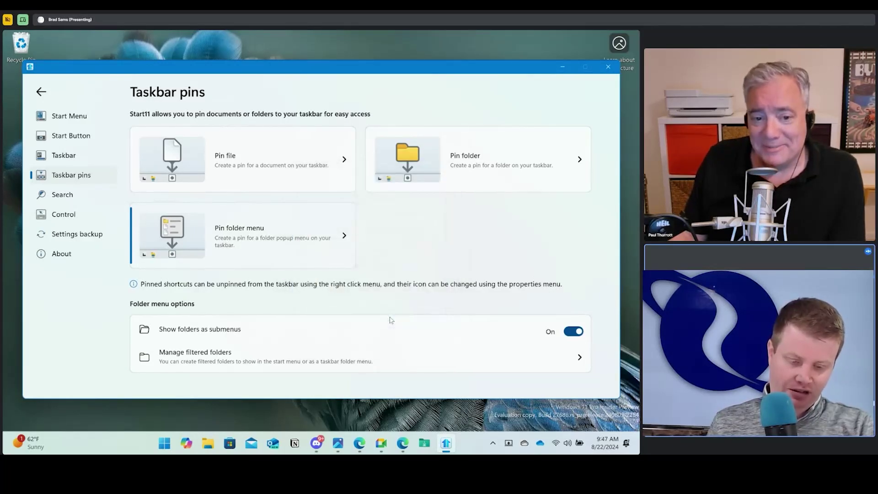
{"action": "left_click", "coordinate": [359, 278]}
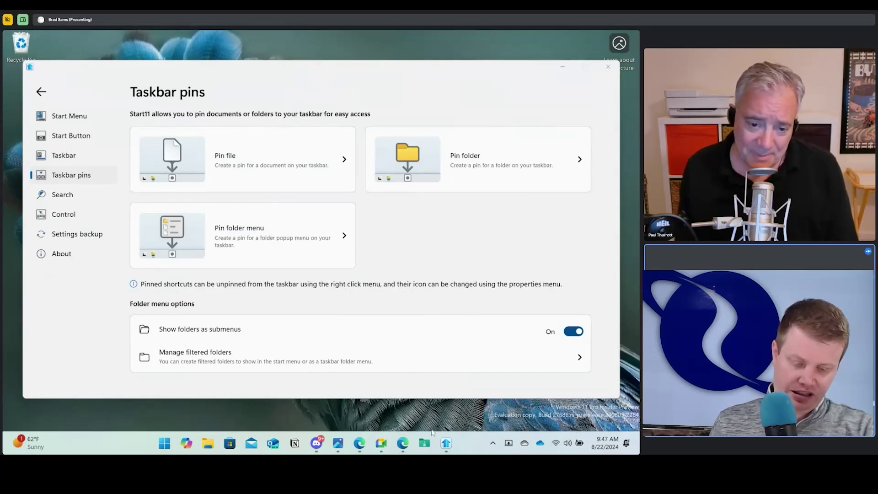
{"action": "left_click", "coordinate": [444, 449]}
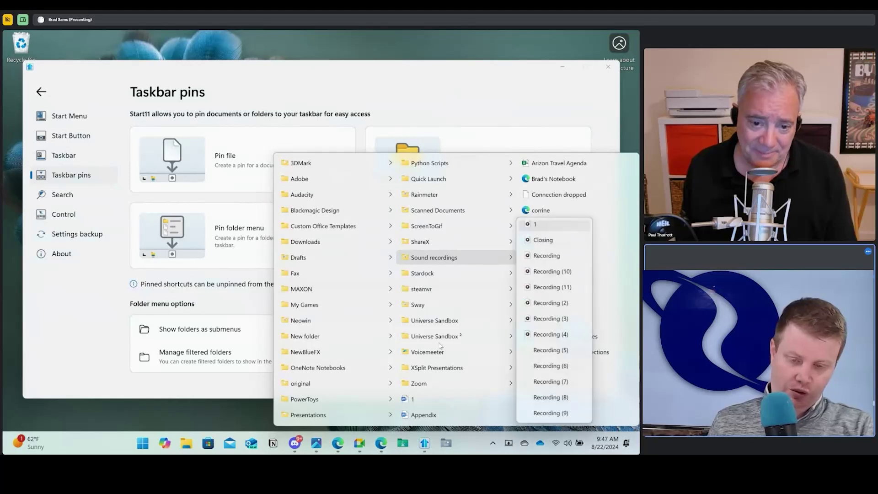
{"action": "left_click", "coordinate": [458, 82]}
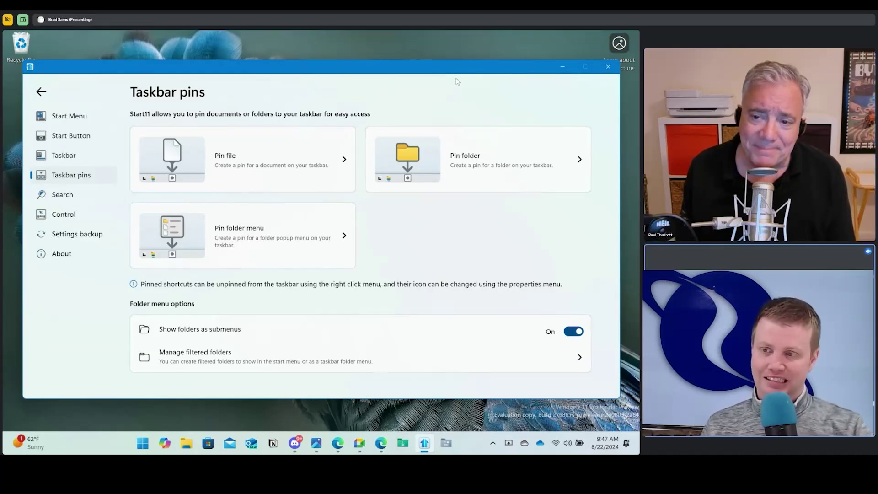
On Start11's Taskbar page, turn on rounded corners under blur, transparency and color options.
{"action": "left_click", "coordinate": [69, 144]}
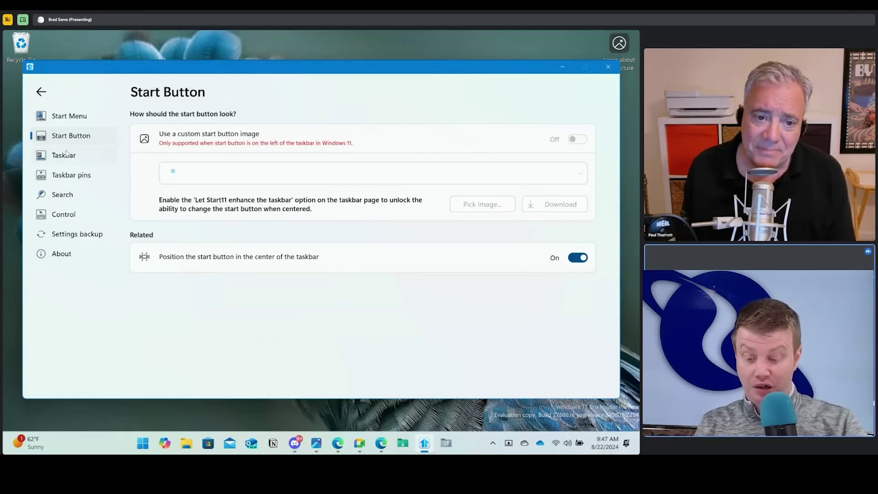
{"action": "left_click", "coordinate": [66, 154]}
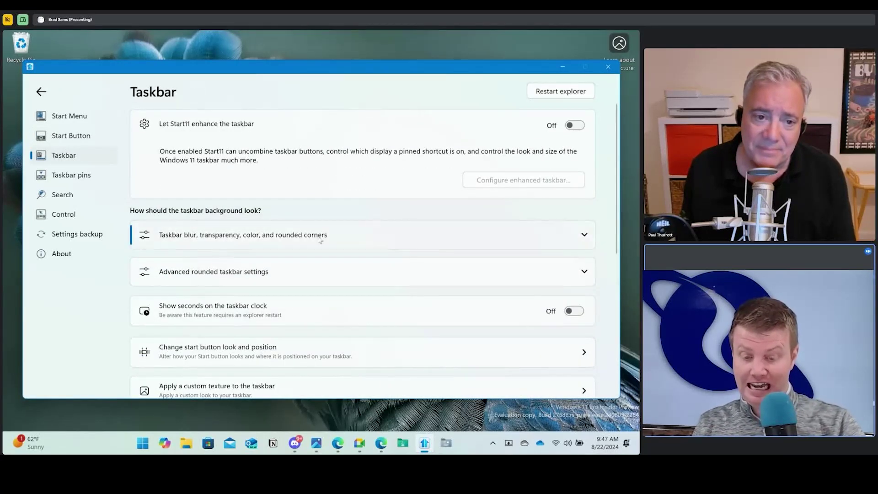
{"action": "left_click", "coordinate": [556, 234]}
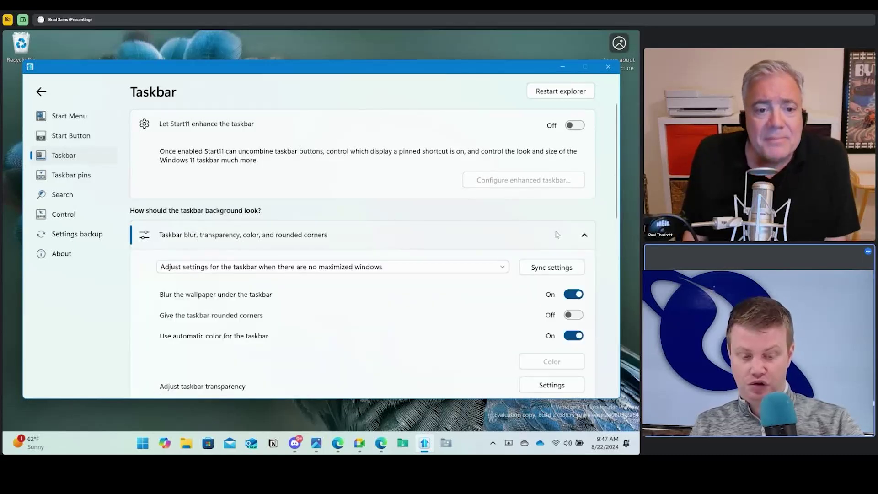
{"action": "left_click", "coordinate": [570, 318]}
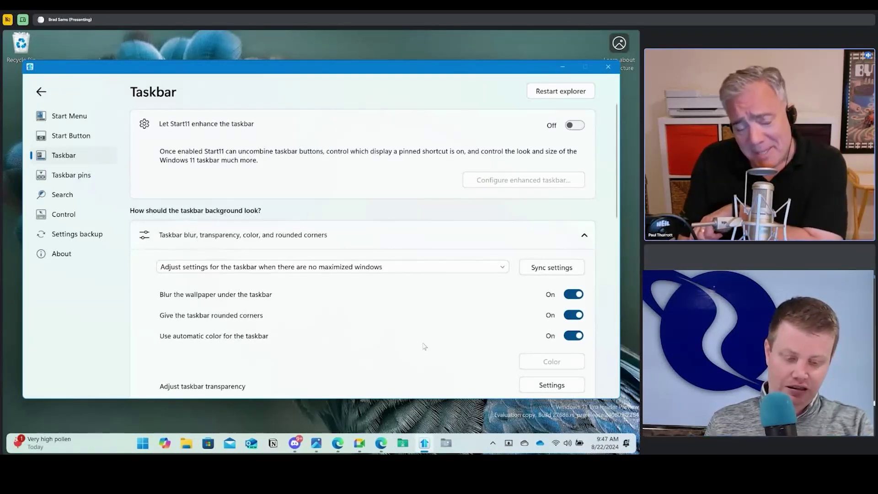
{"action": "scroll", "coordinate": [424, 348], "scroll_direction": "down", "scroll_amount": 4}
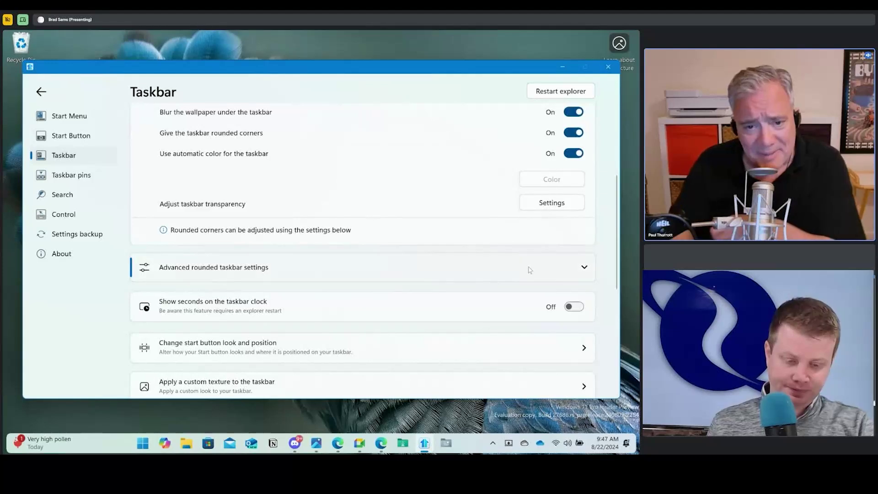
Expand advanced rounded taskbar settings, keep roundness at Medium rounded, and launch File Explorer.
{"action": "left_click", "coordinate": [527, 270]}
{"action": "scroll", "coordinate": [408, 251], "scroll_direction": "down", "scroll_amount": 2}
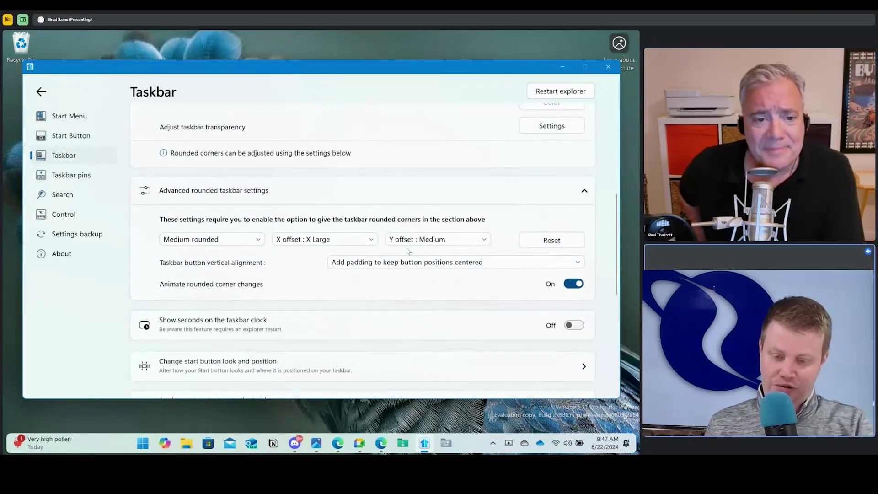
{"action": "left_click", "coordinate": [245, 240]}
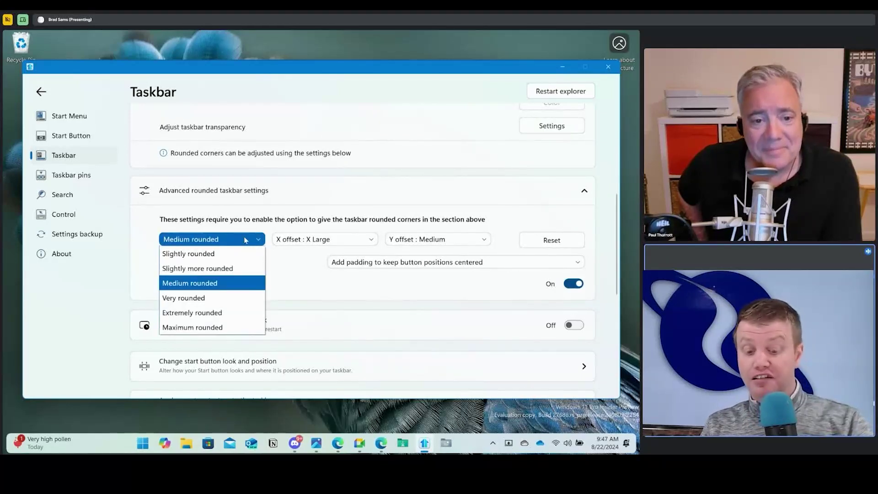
{"action": "left_click", "coordinate": [245, 239]}
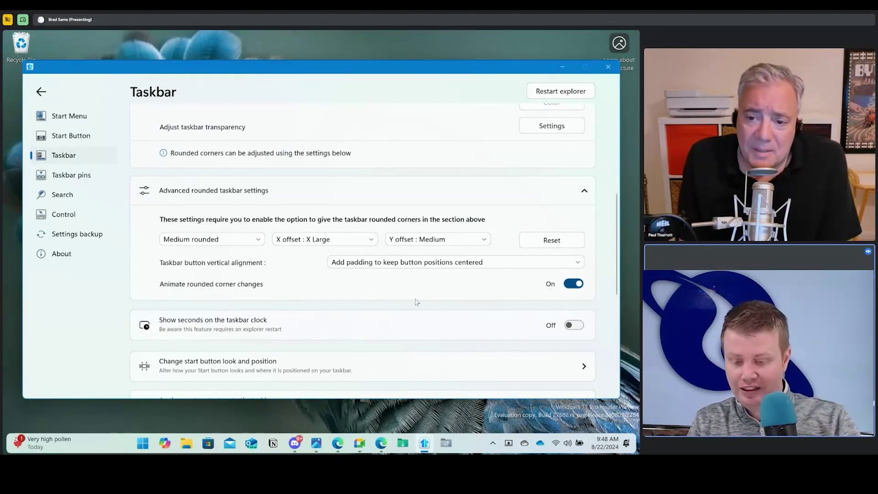
{"action": "left_click", "coordinate": [191, 446]}
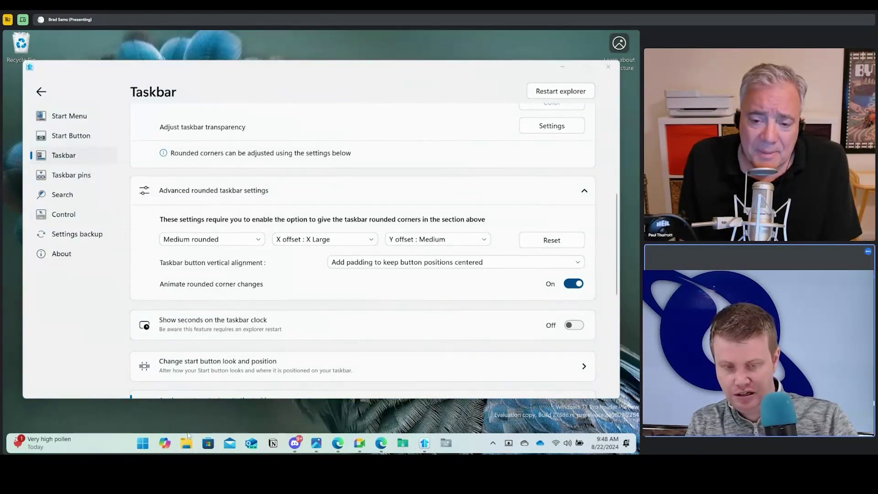
Maximize and restore File Explorer twice, then minimize it to reveal Start11's Taskbar page.
{"action": "left_click", "coordinate": [544, 92]}
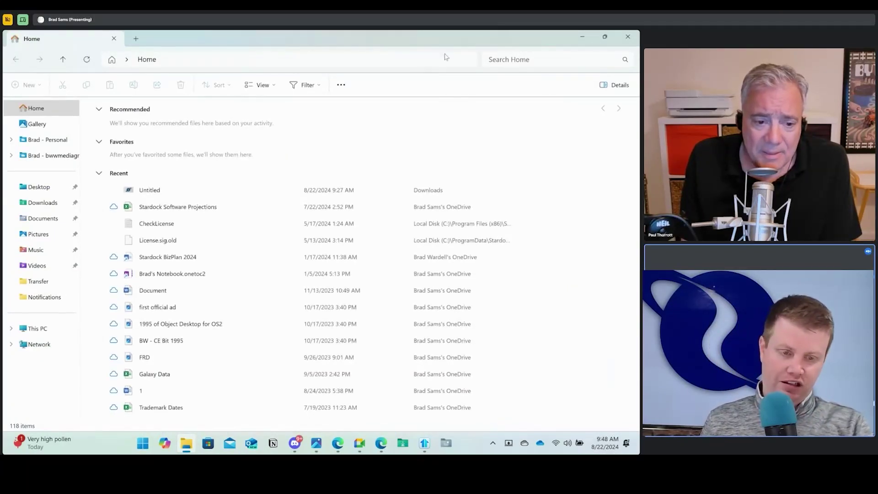
{"action": "left_click", "coordinate": [605, 38]}
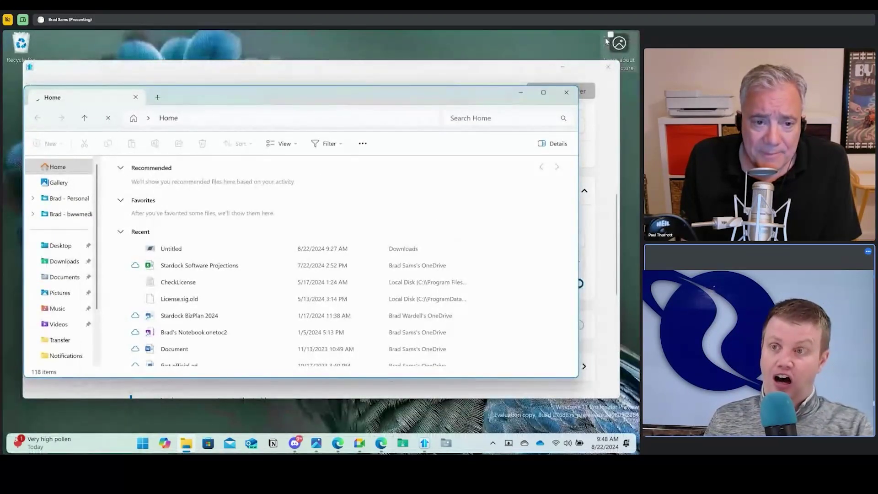
{"action": "left_click", "coordinate": [544, 93]}
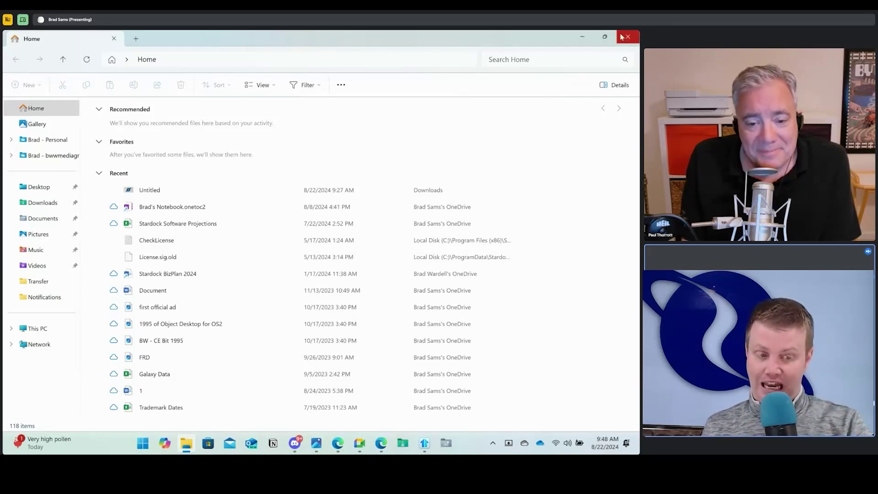
{"action": "mouse_move", "coordinate": [611, 37]}
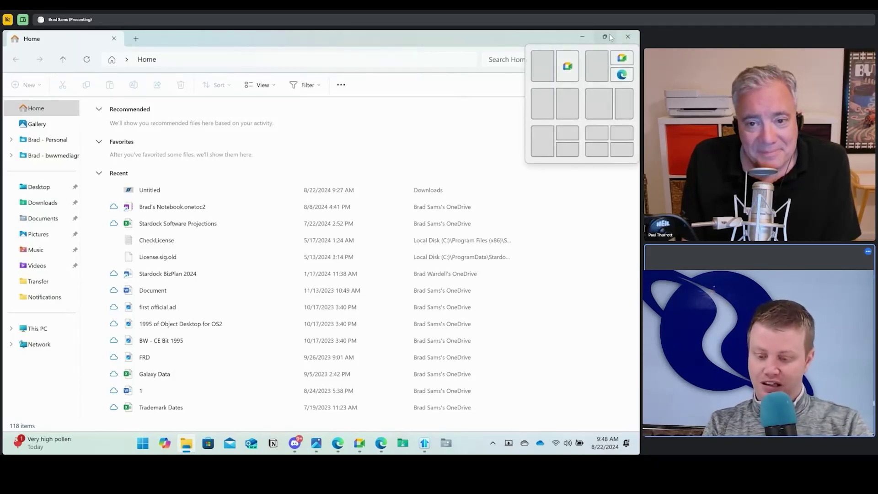
{"action": "left_click", "coordinate": [612, 38]}
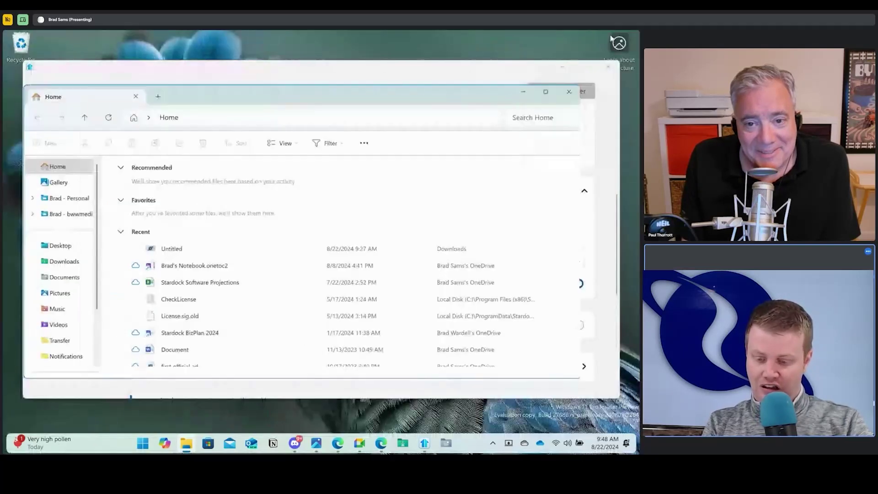
{"action": "mouse_move", "coordinate": [549, 95]}
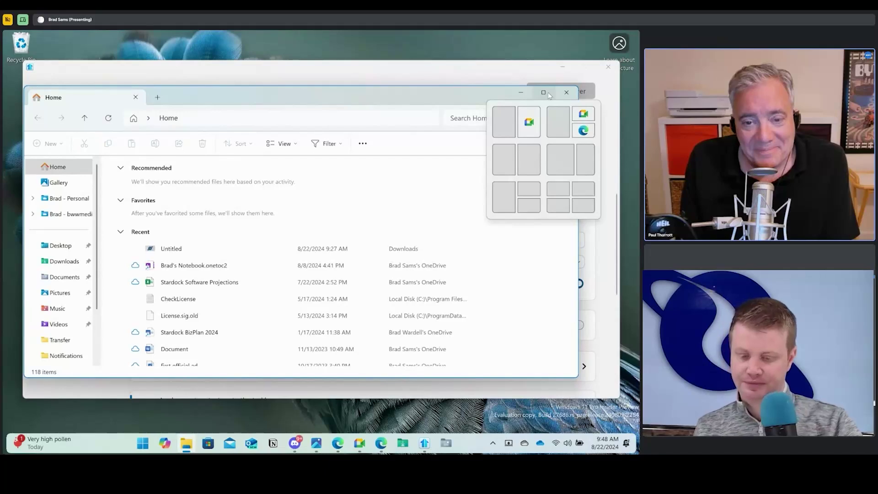
{"action": "left_click", "coordinate": [521, 92]}
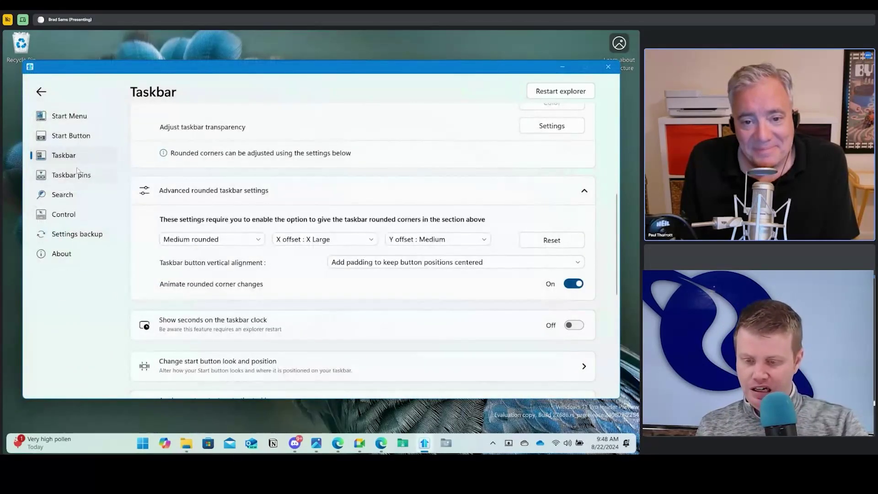
Browse the Taskbar pins and Search pages, then go to the Control page.
{"action": "left_click", "coordinate": [80, 177]}
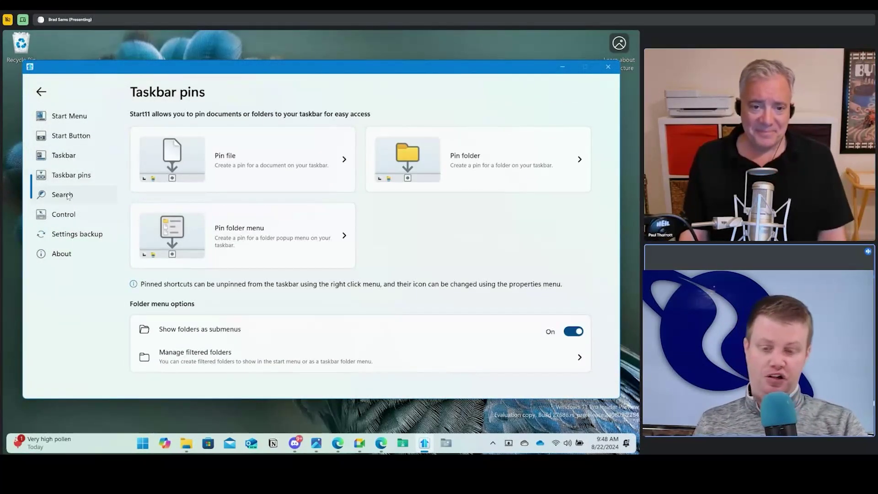
{"action": "left_click", "coordinate": [68, 196]}
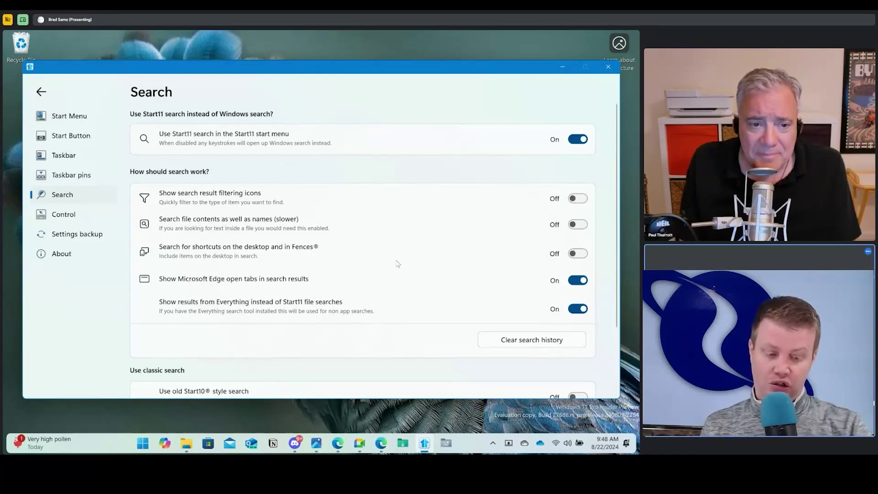
{"action": "scroll", "coordinate": [400, 265], "scroll_direction": "down", "scroll_amount": 3}
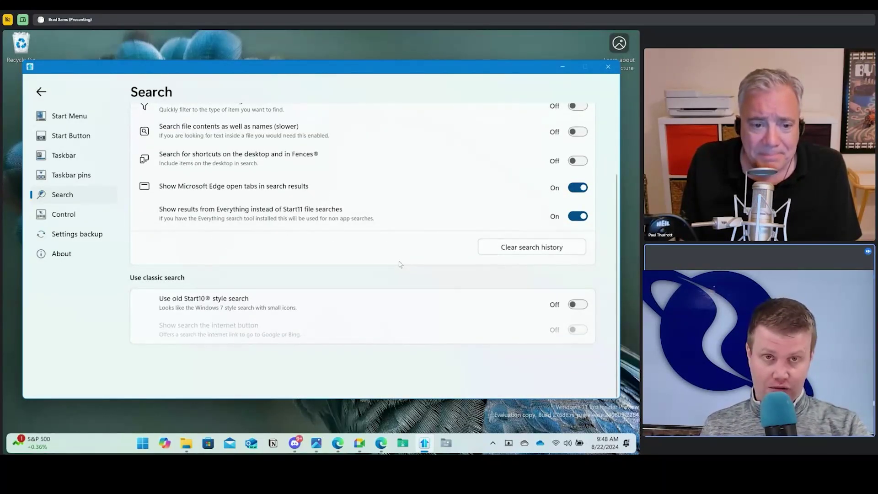
{"action": "left_click", "coordinate": [63, 213]}
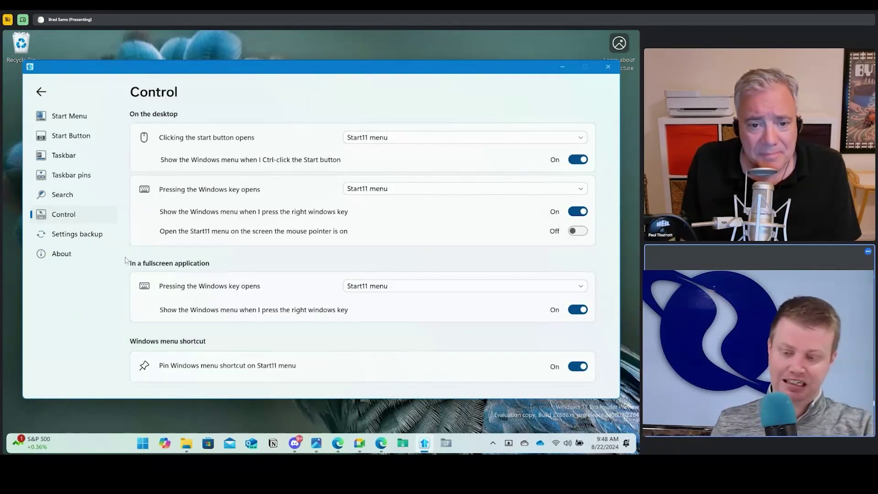
Show the Settings backup page and open the green Pro-style Start menu over it.
{"action": "left_click", "coordinate": [61, 235]}
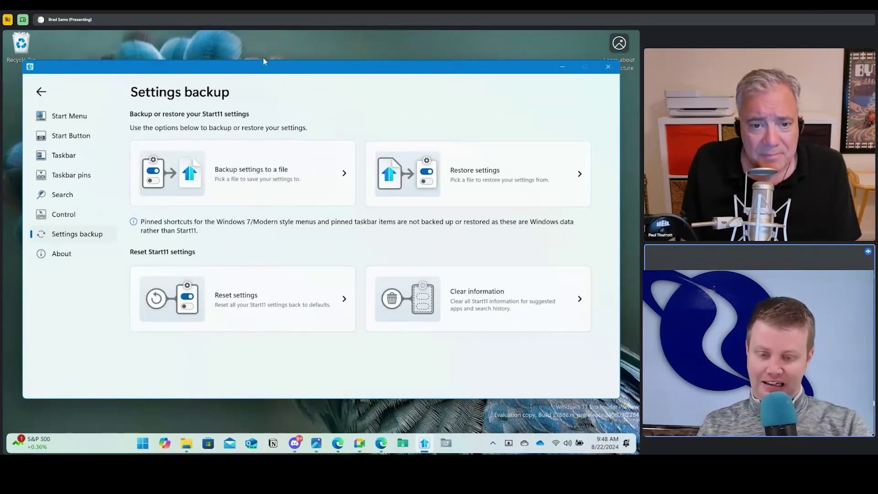
{"action": "left_click", "coordinate": [139, 451]}
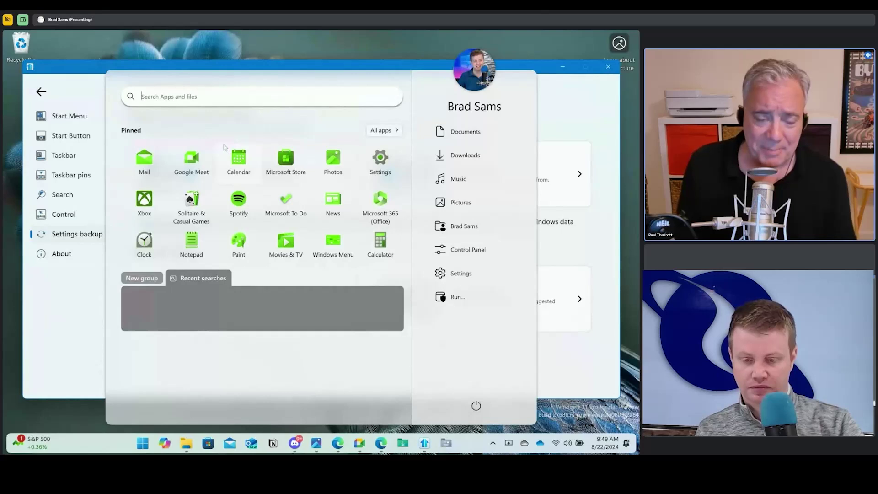
{"action": "right_click", "coordinate": [244, 158]}
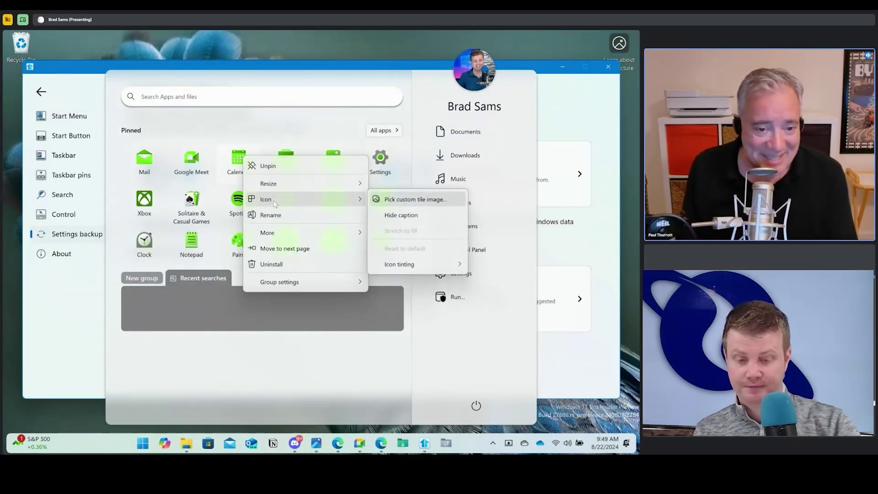
{"action": "mouse_move", "coordinate": [284, 178]}
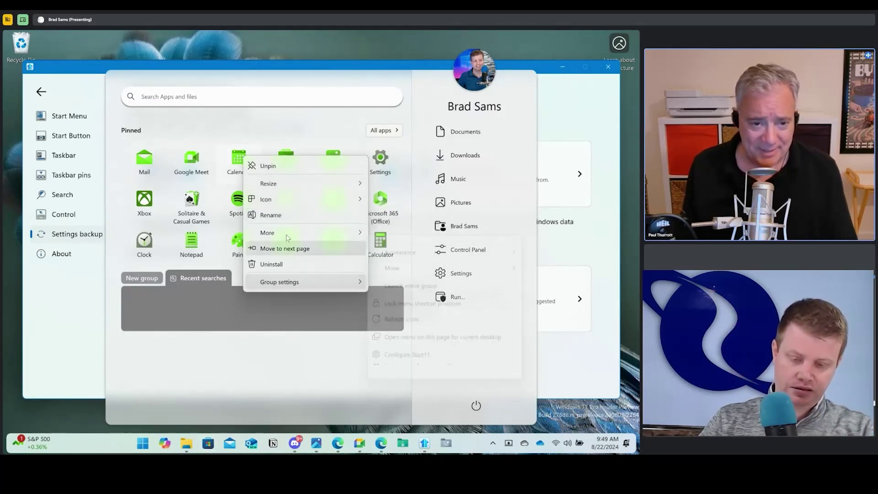
{"action": "mouse_move", "coordinate": [302, 199]}
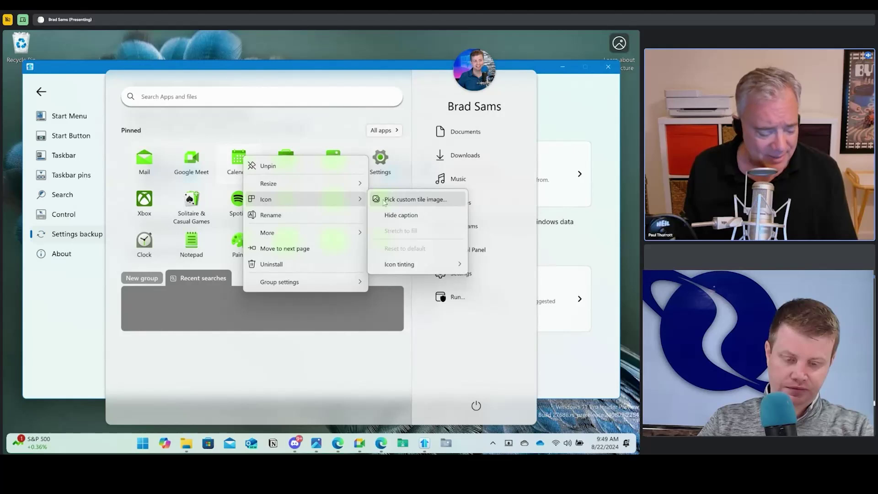
{"action": "left_click", "coordinate": [273, 402]}
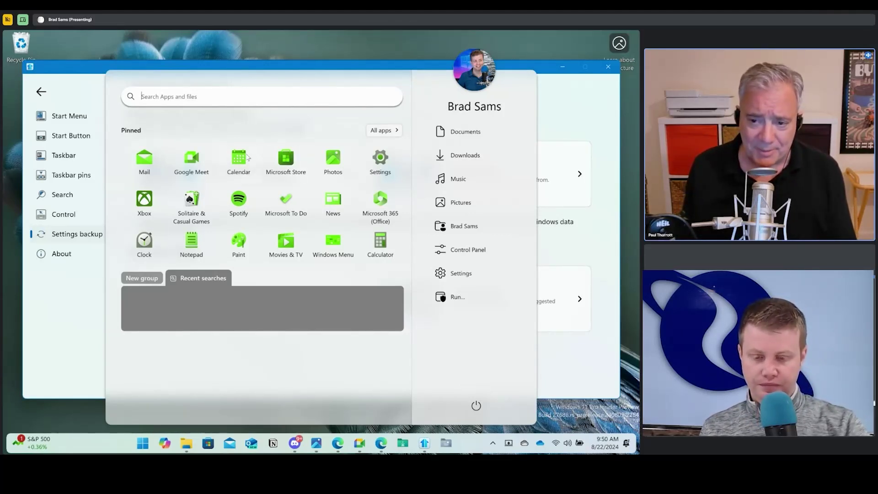
{"action": "right_click", "coordinate": [234, 164]}
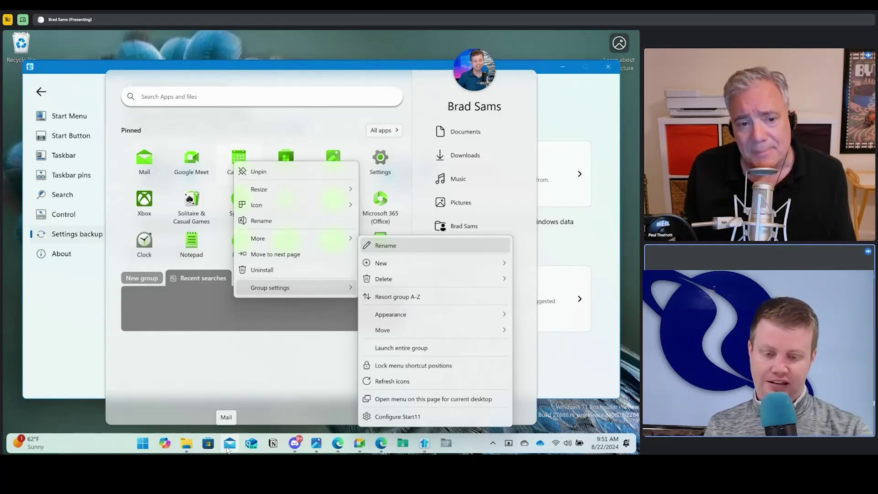
{"action": "left_click", "coordinate": [272, 93]}
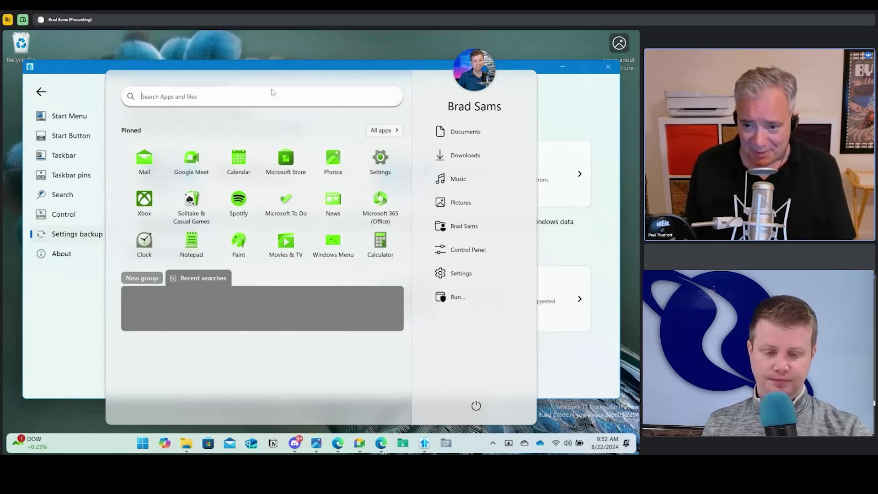
Dismiss the Start menu and return to the Start Menu page showing Windows Pro style.
{"action": "left_click", "coordinate": [66, 297]}
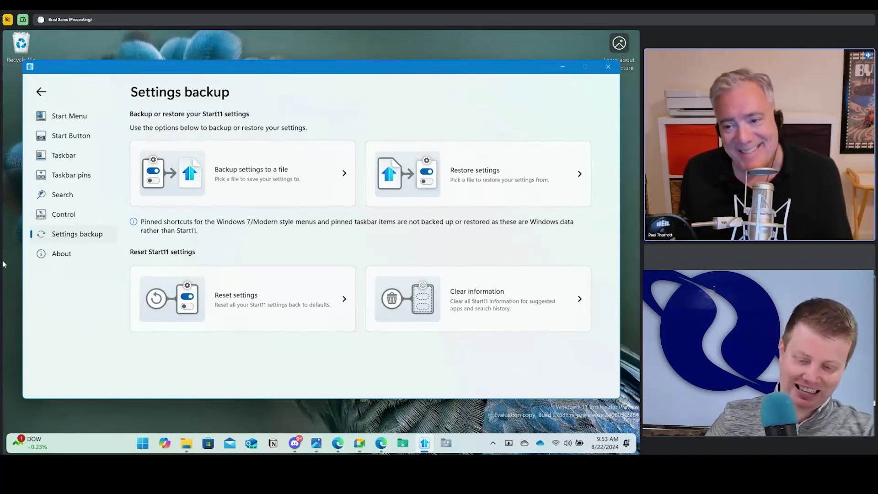
{"action": "left_click", "coordinate": [87, 117]}
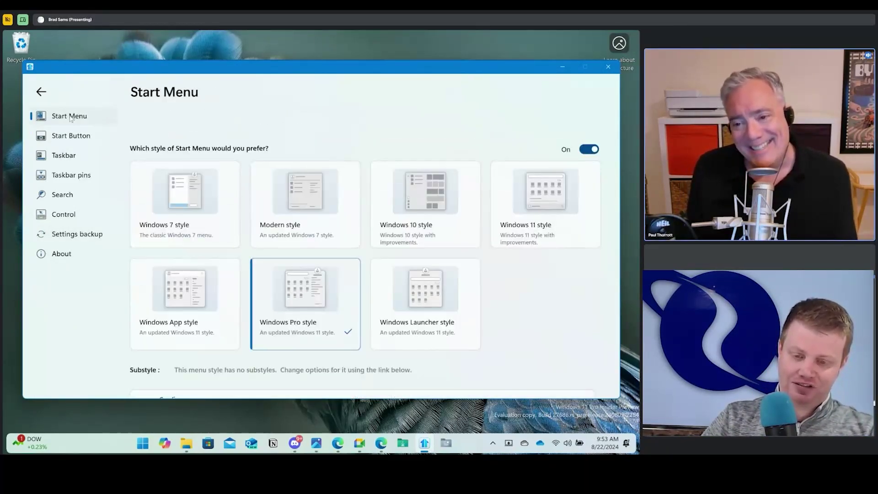